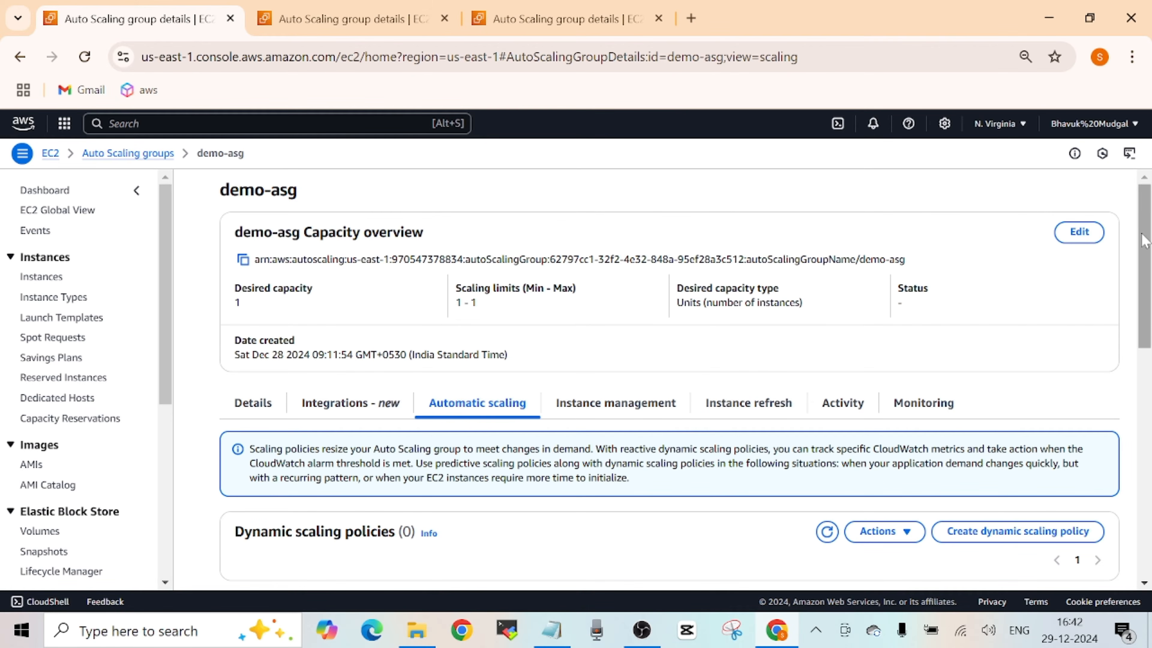
drag(1144, 238, 1148, 204)
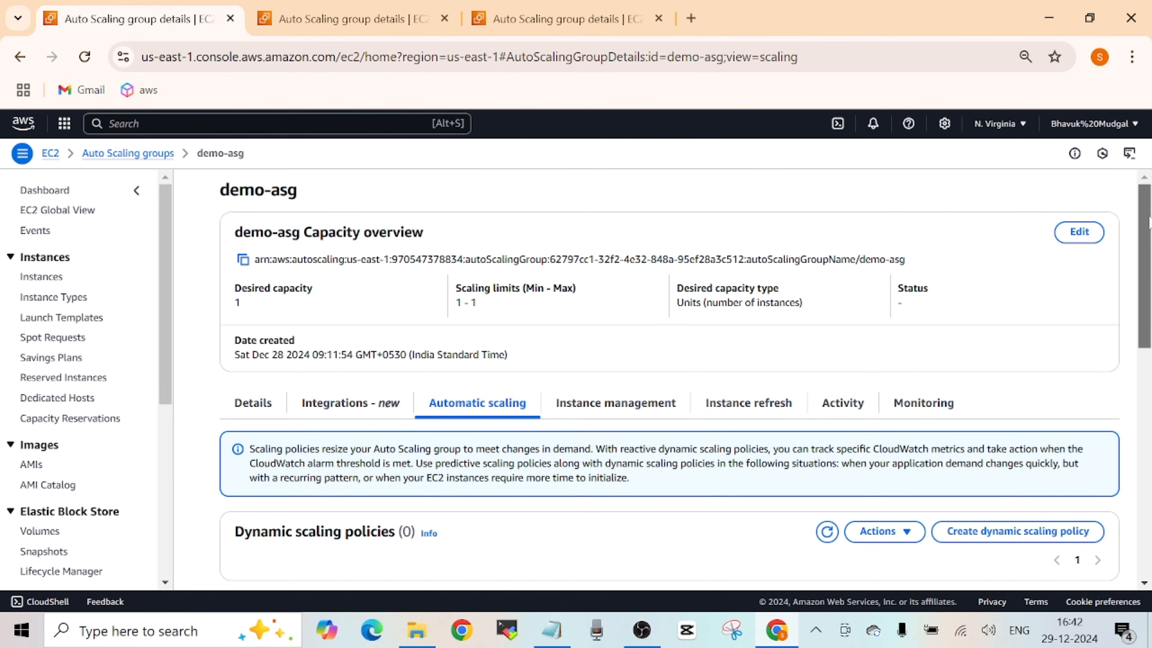
drag(1149, 217, 1135, 258)
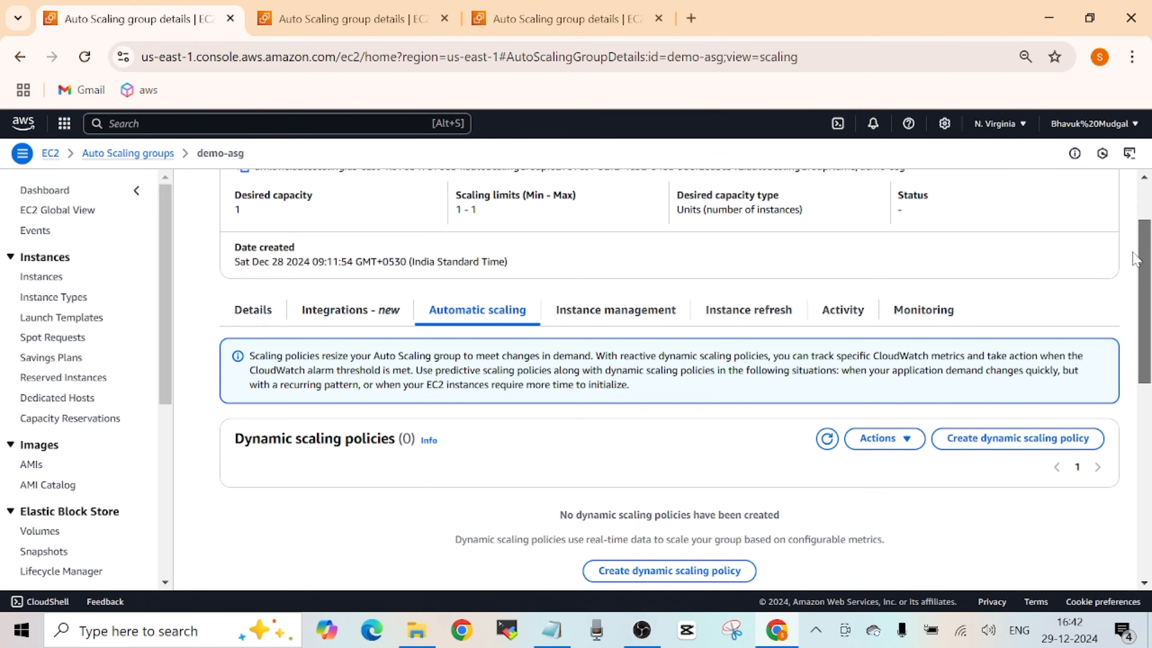
scroll(1135, 259, up, 2)
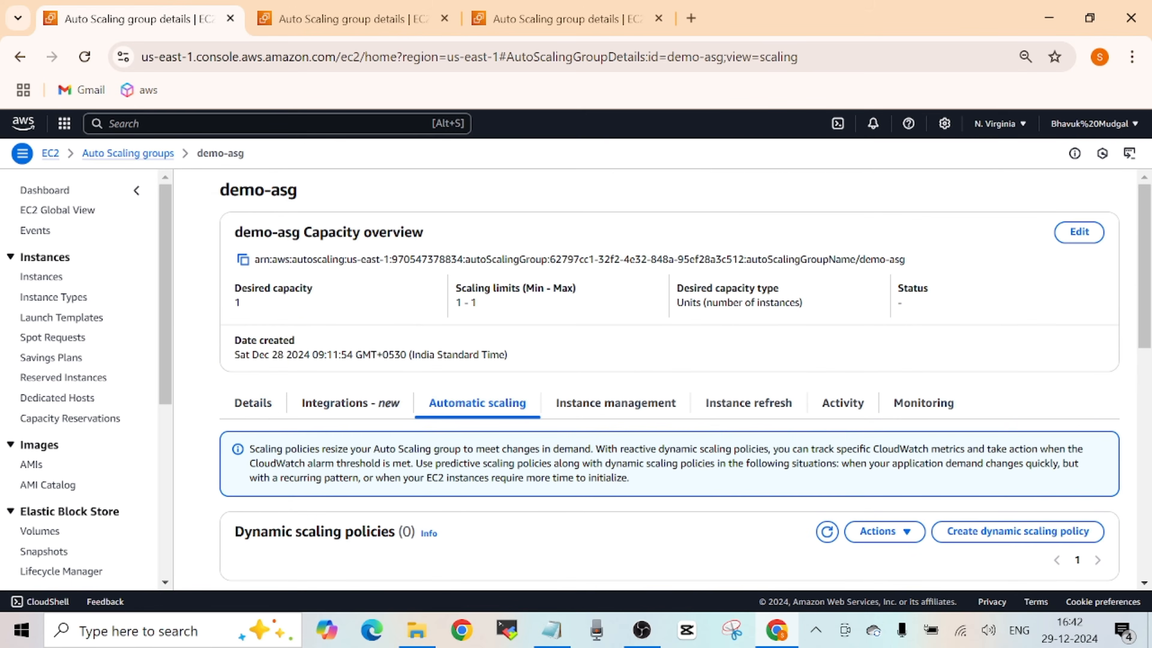
- Review the demo-asg group's details, covering its launch template, network, health checks, instance maintenance policy, capacity reservation preference and advanced configurations
click(253, 409)
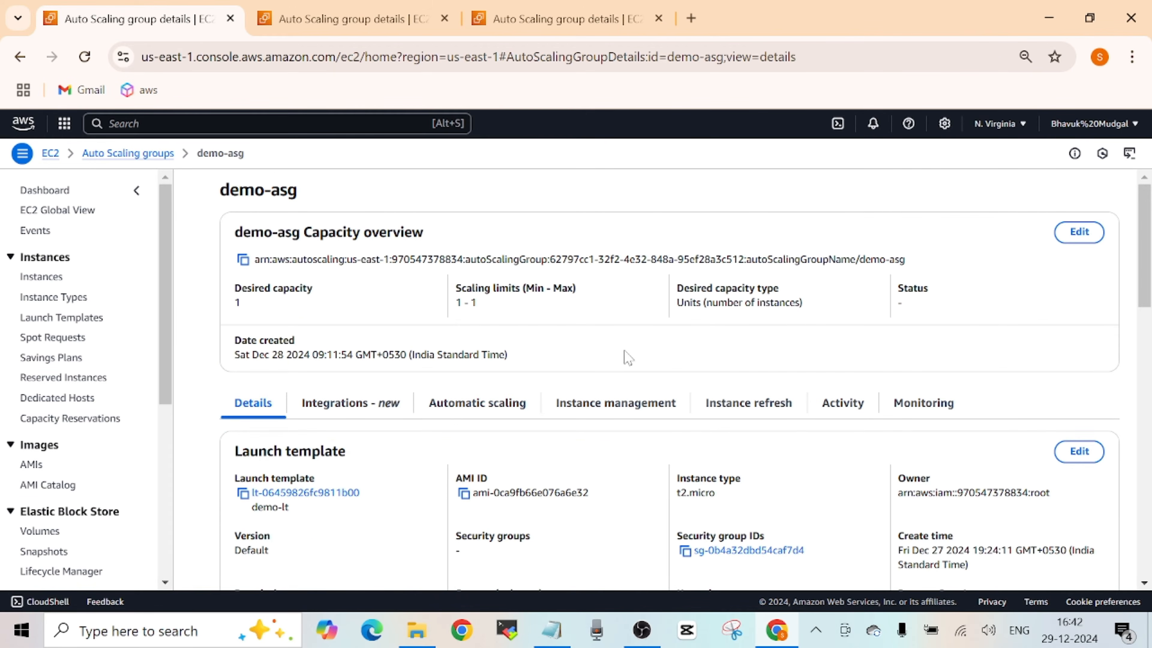
drag(1147, 226, 1147, 270)
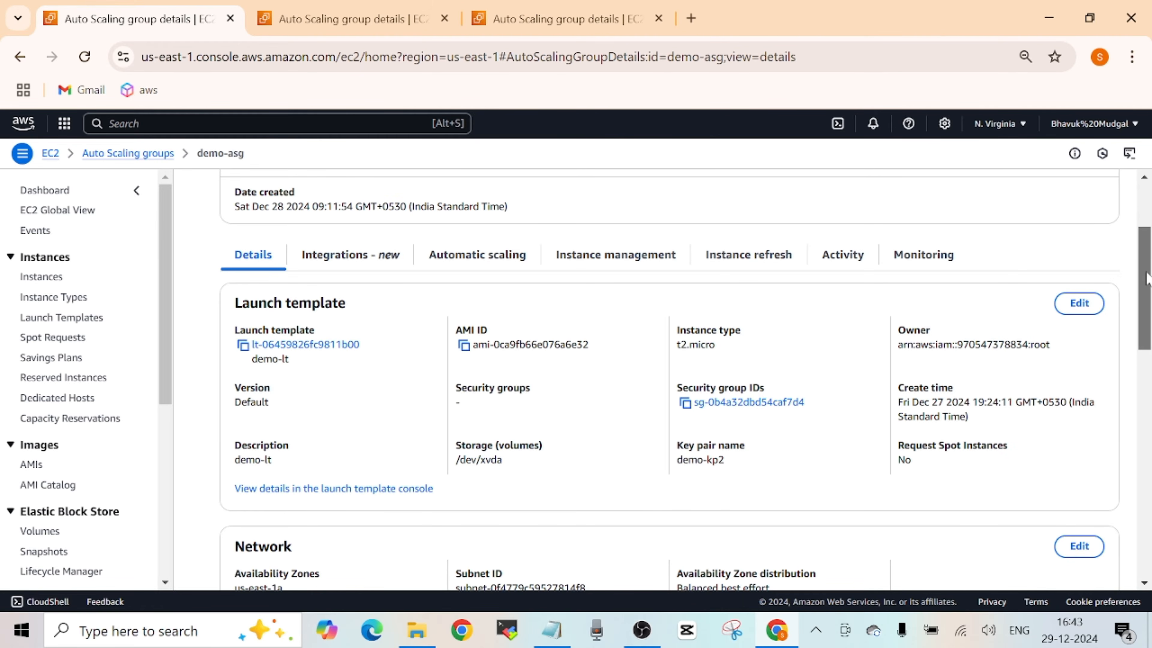
drag(1147, 278, 1143, 340)
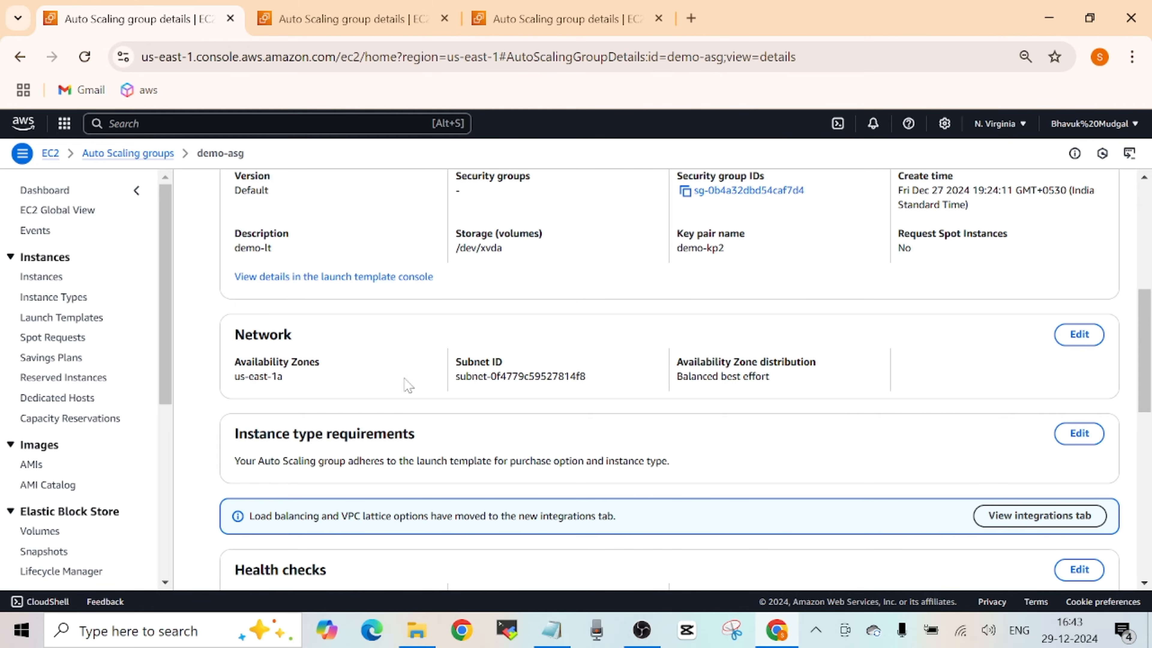
scroll(1145, 352, up, 3)
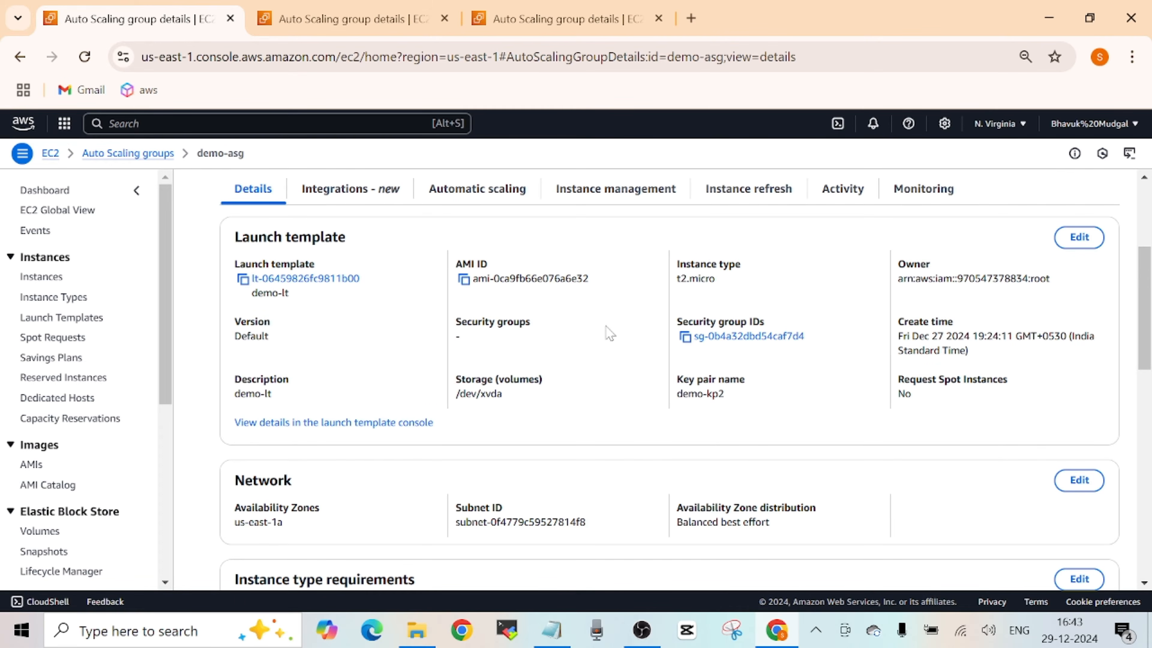
scroll(1149, 294, down, 3)
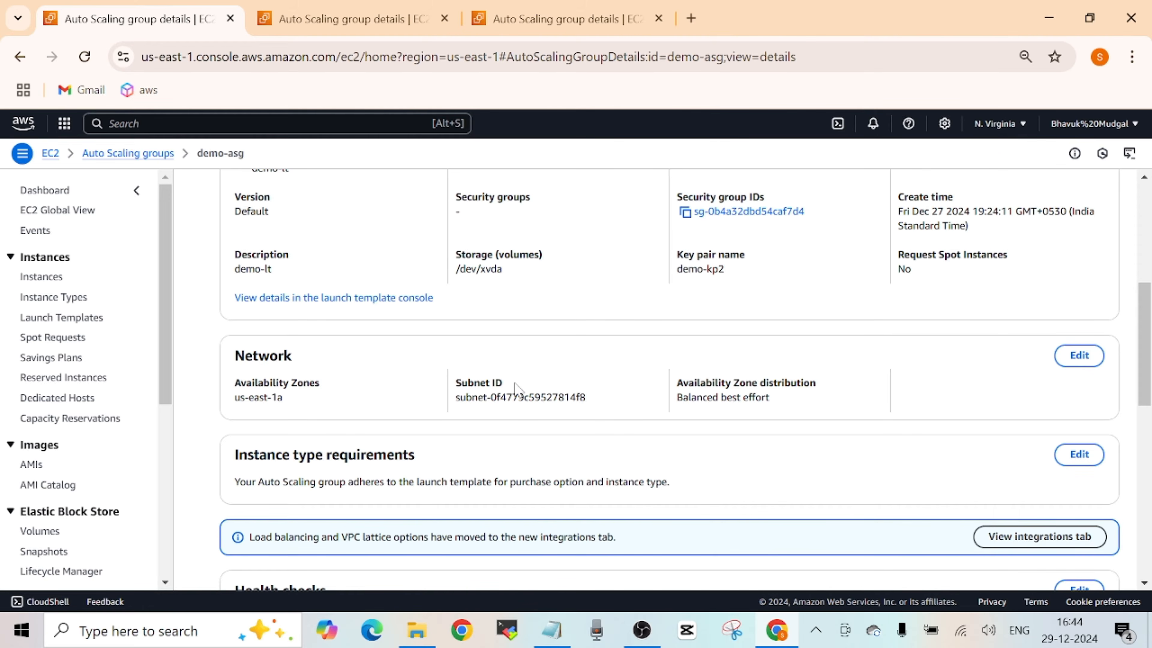
mouse_move(1143, 377)
mouse_down()
mouse_move(1144, 341)
mouse_move(1143, 373)
mouse_up()
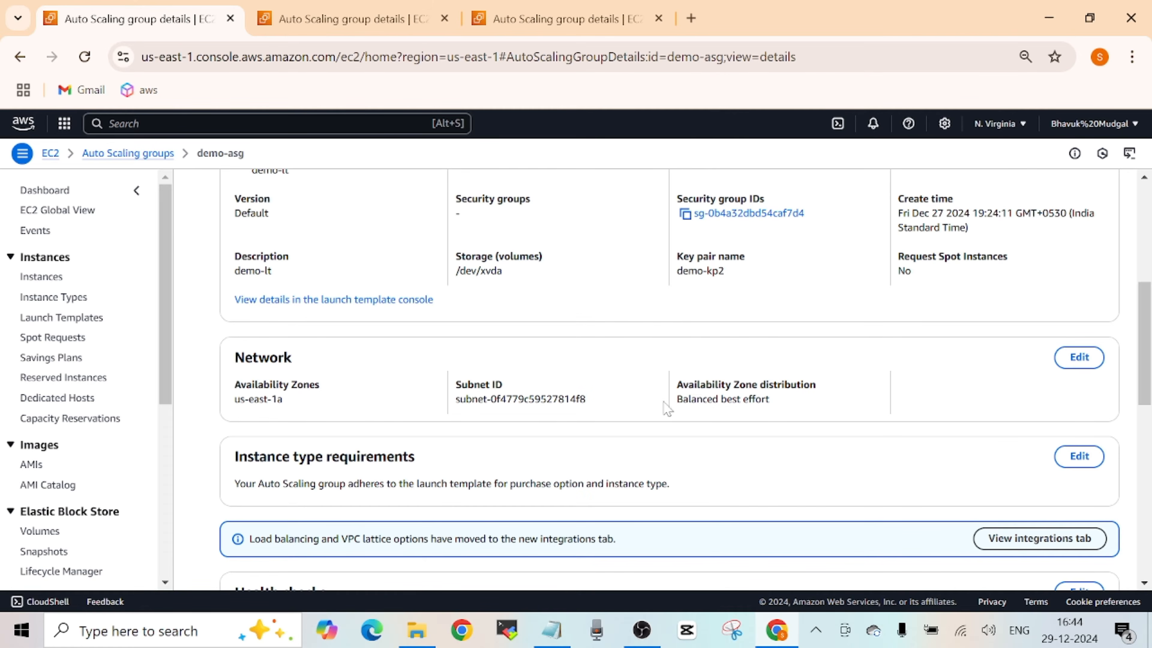
drag(1145, 343, 1139, 428)
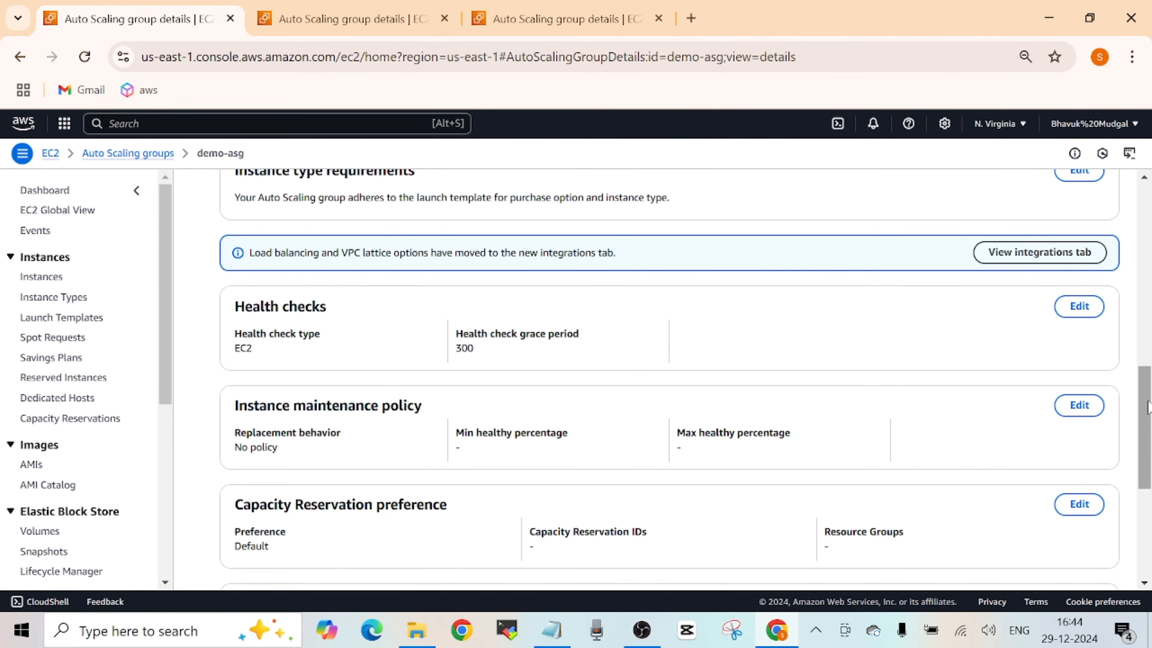
drag(1148, 401, 1147, 419)
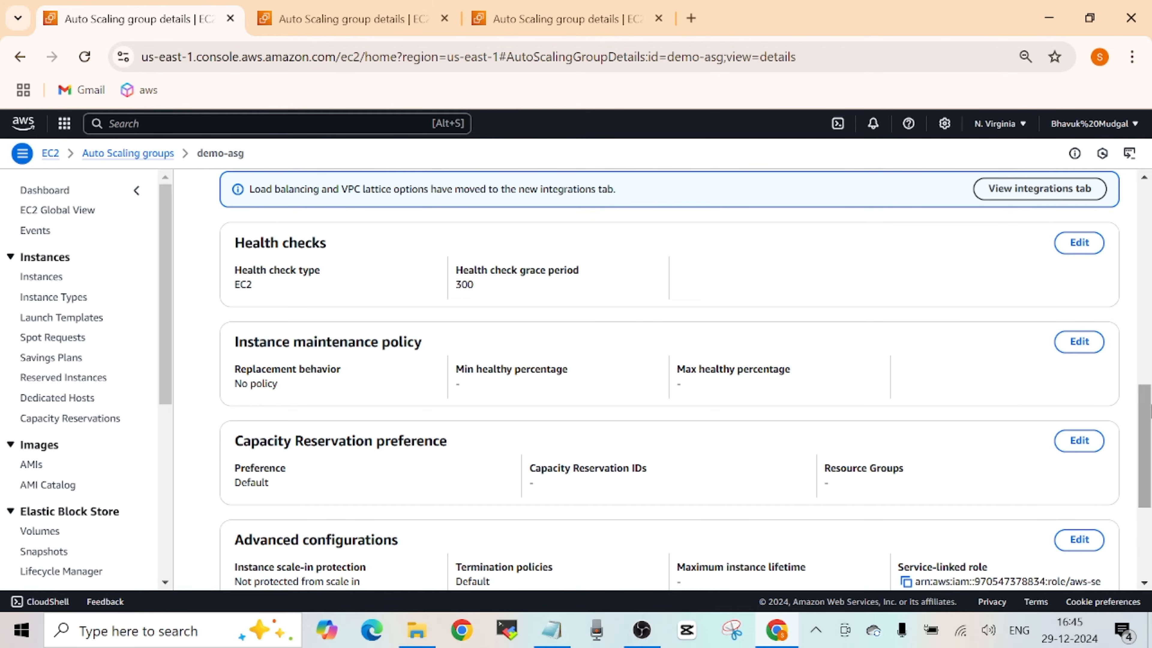
drag(1148, 412, 1146, 460)
drag(1145, 465, 1146, 212)
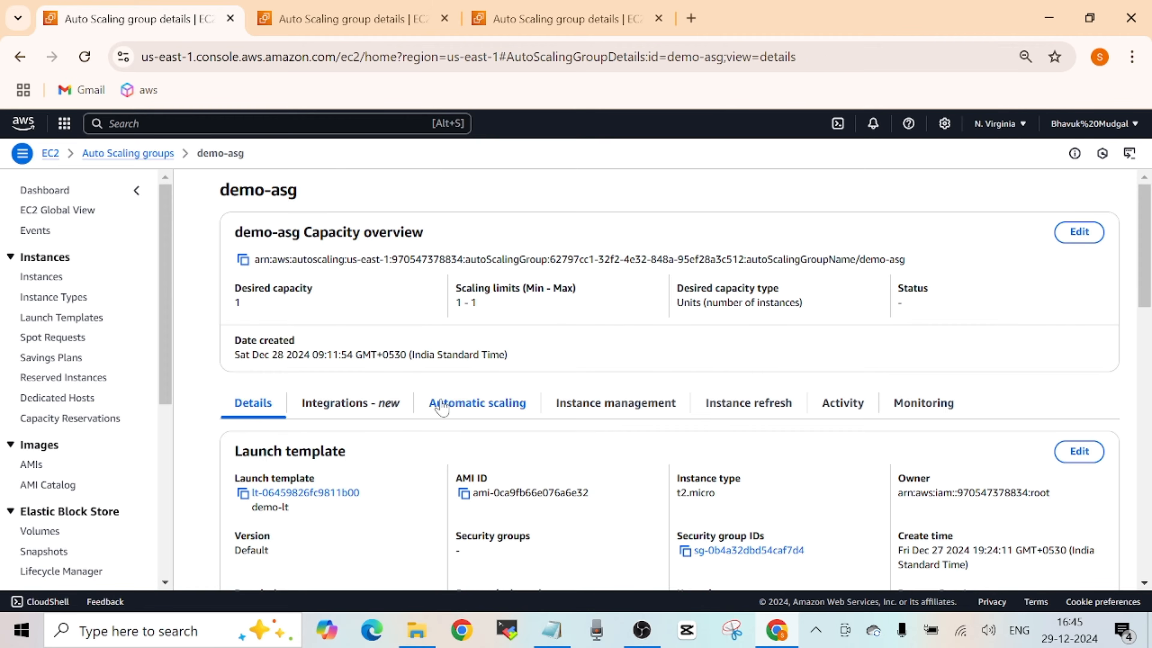
- Examine the demo-asg group's integrations, including load balancing, VPC Lattice integration options and ARC zonal shift
click(378, 406)
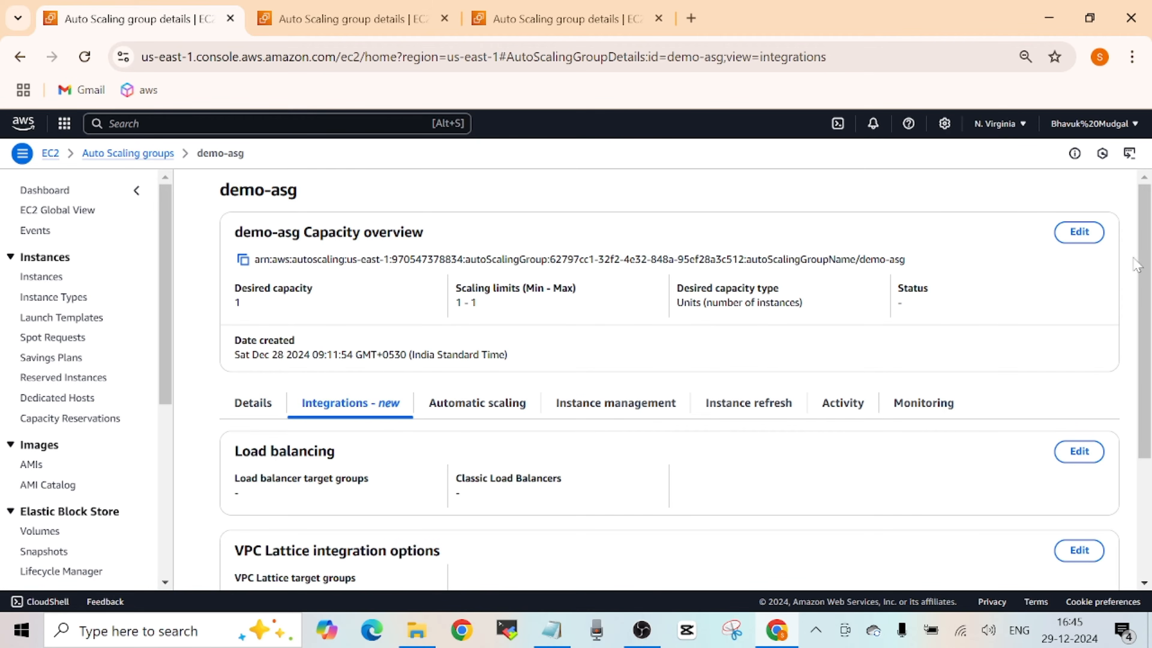
drag(1150, 241, 1150, 204)
drag(1149, 235, 1144, 274)
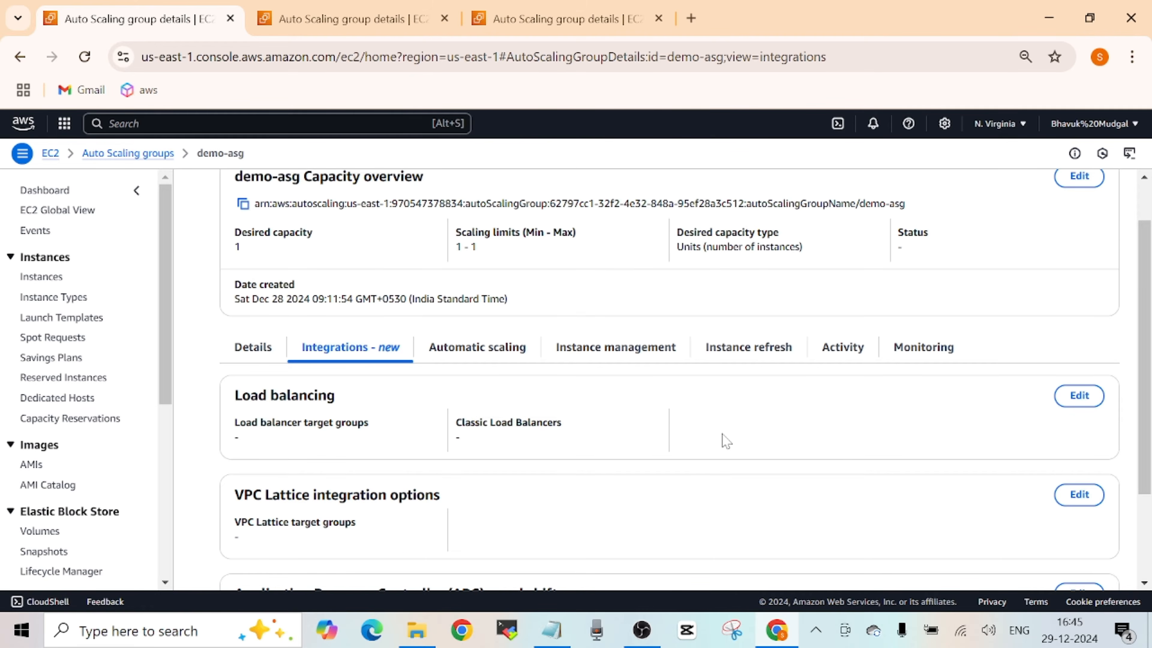
scroll(724, 440, up, 1)
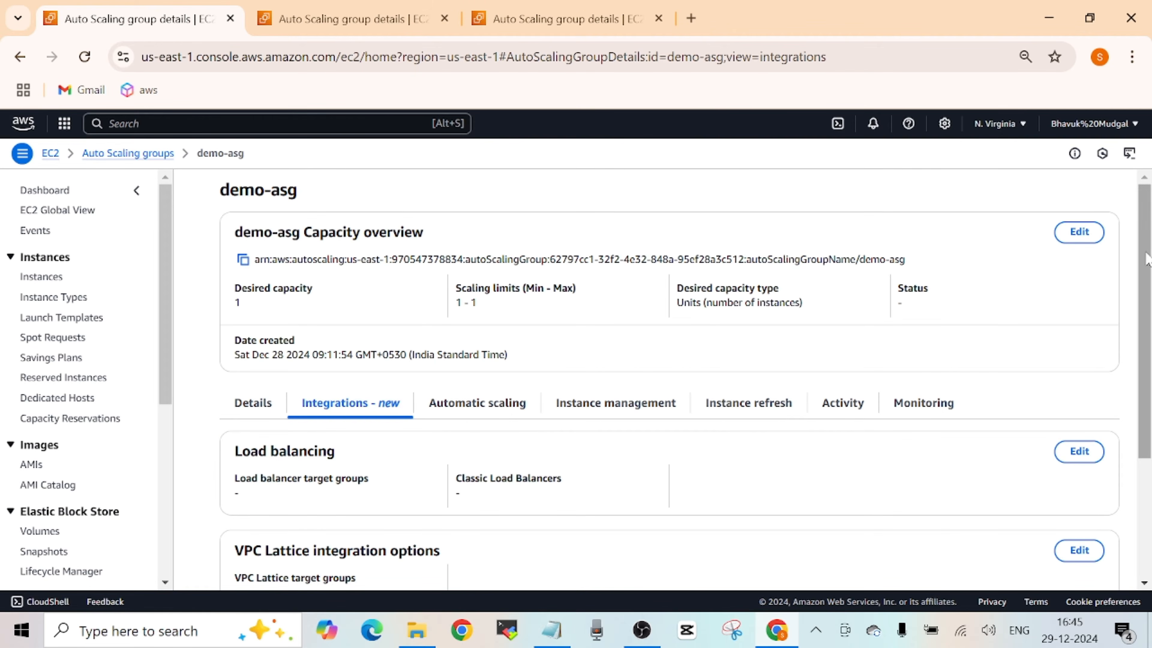
drag(1146, 261, 1146, 346)
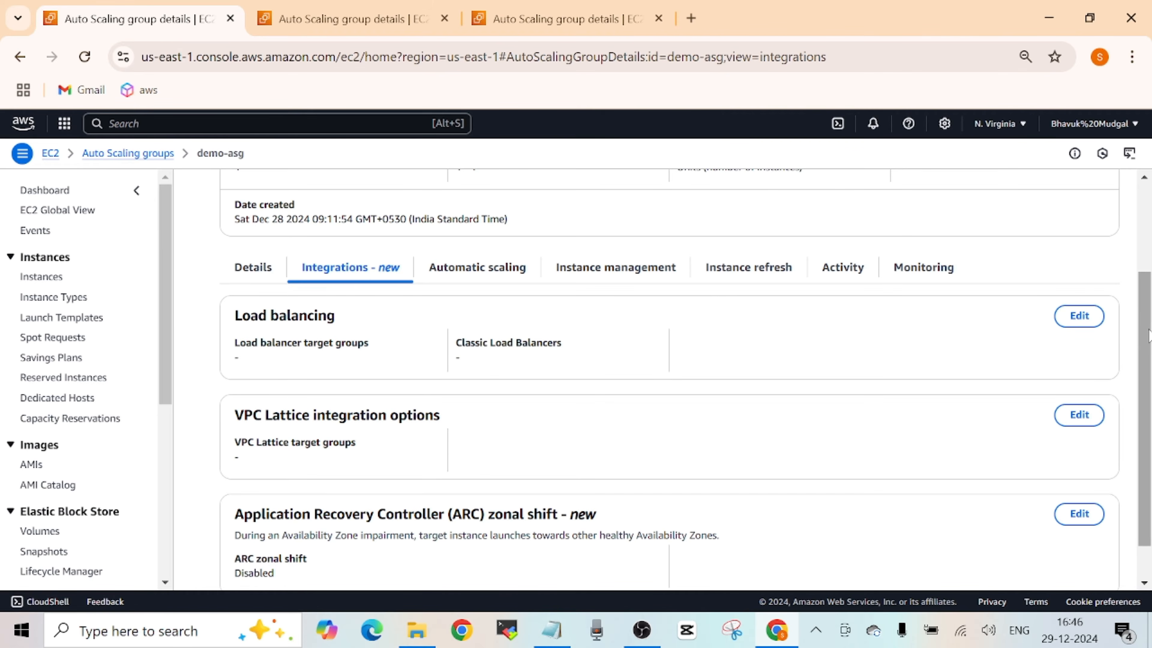
drag(1148, 336, 1149, 353)
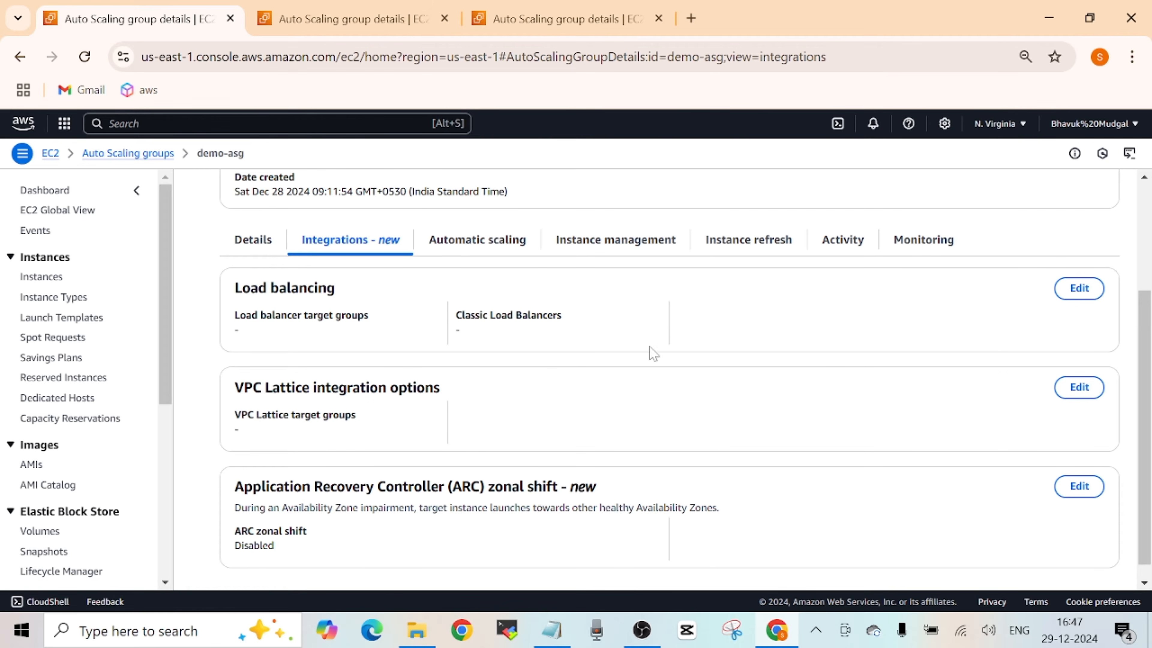
mouse_move(1147, 348)
mouse_down()
mouse_move(1148, 332)
mouse_move(1149, 370)
mouse_up()
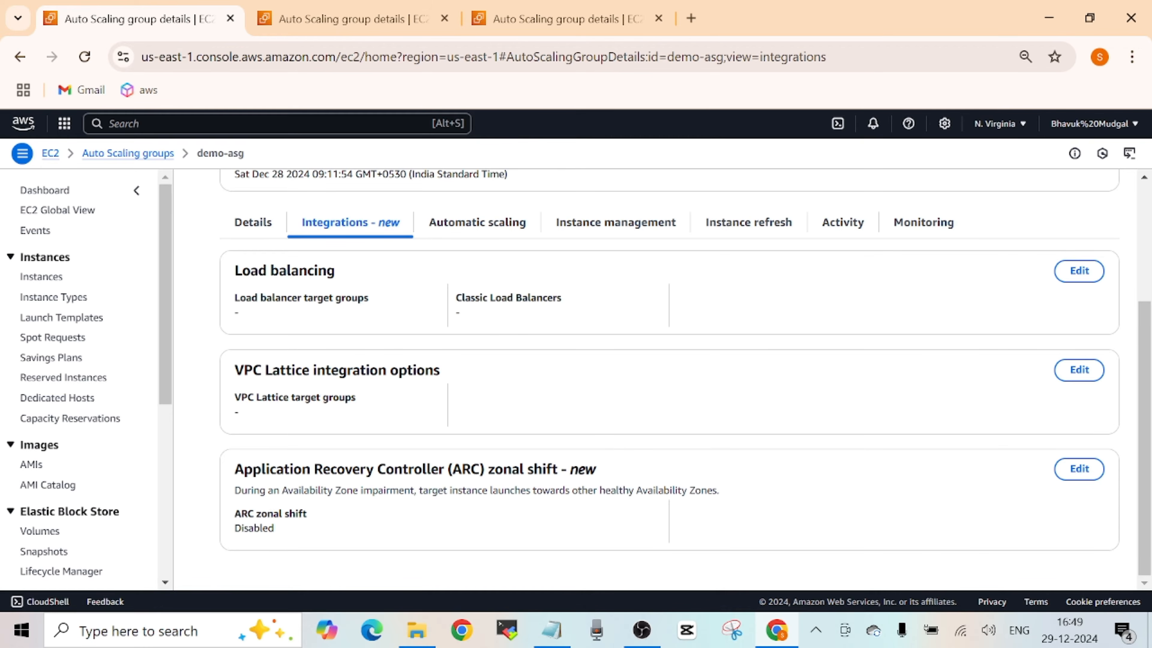
drag(1146, 470, 1143, 438)
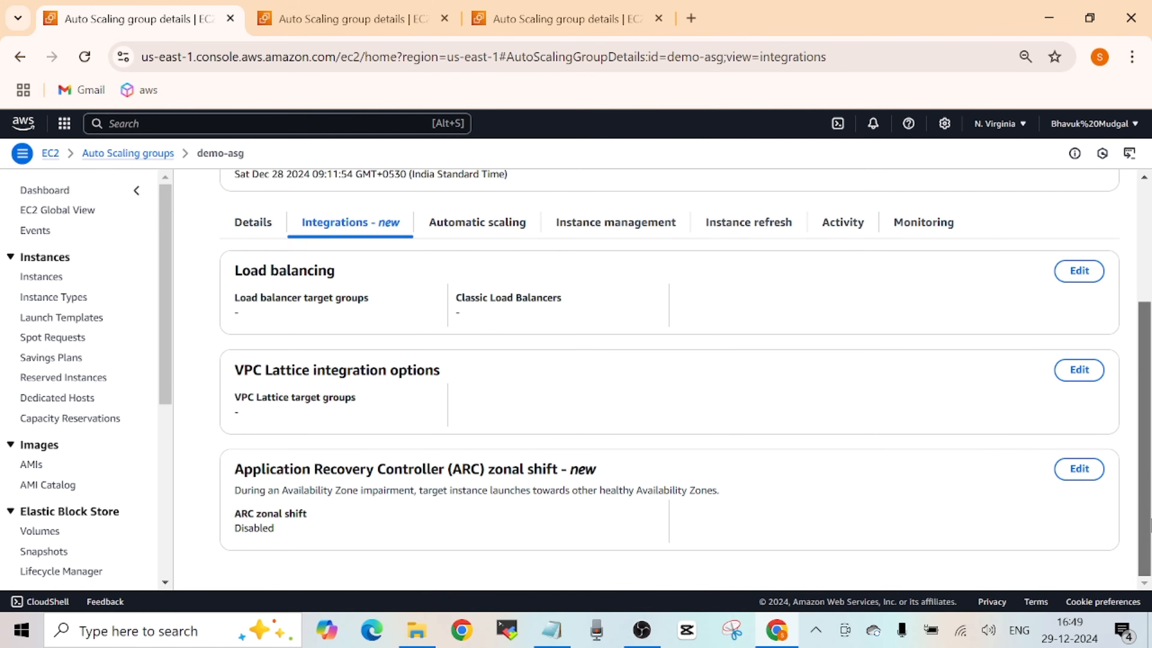
drag(1150, 509, 1143, 338)
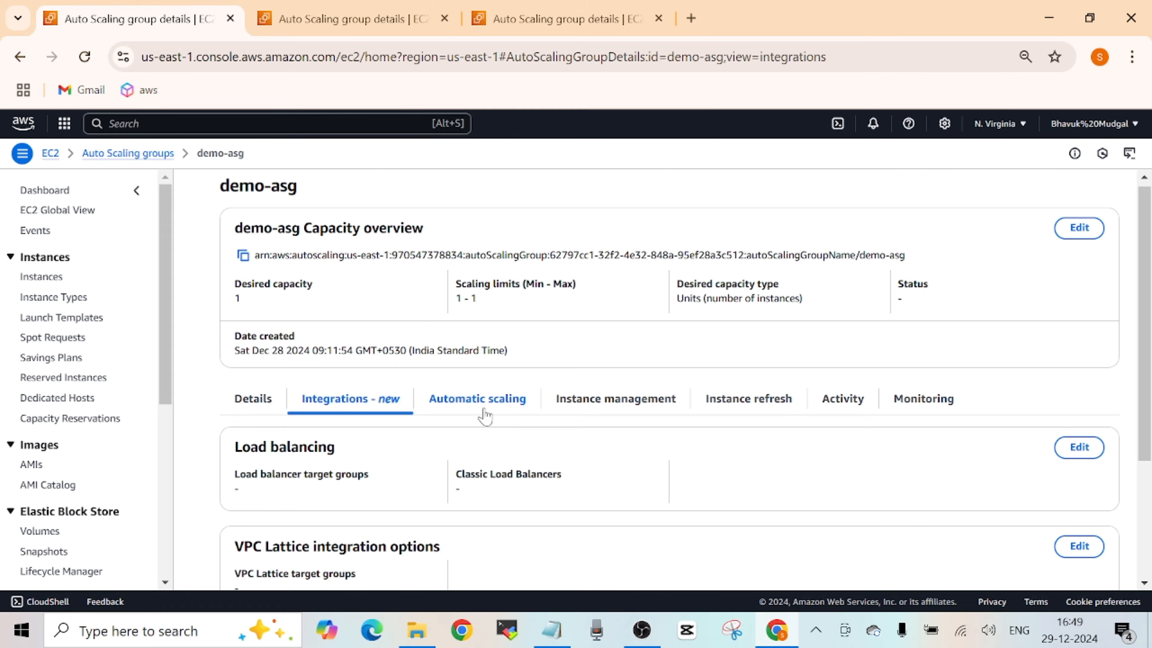
- Examine the instance management information of demo-asg, covering its instances, lifecycle hooks, warm pool and warm pool instances
click(605, 399)
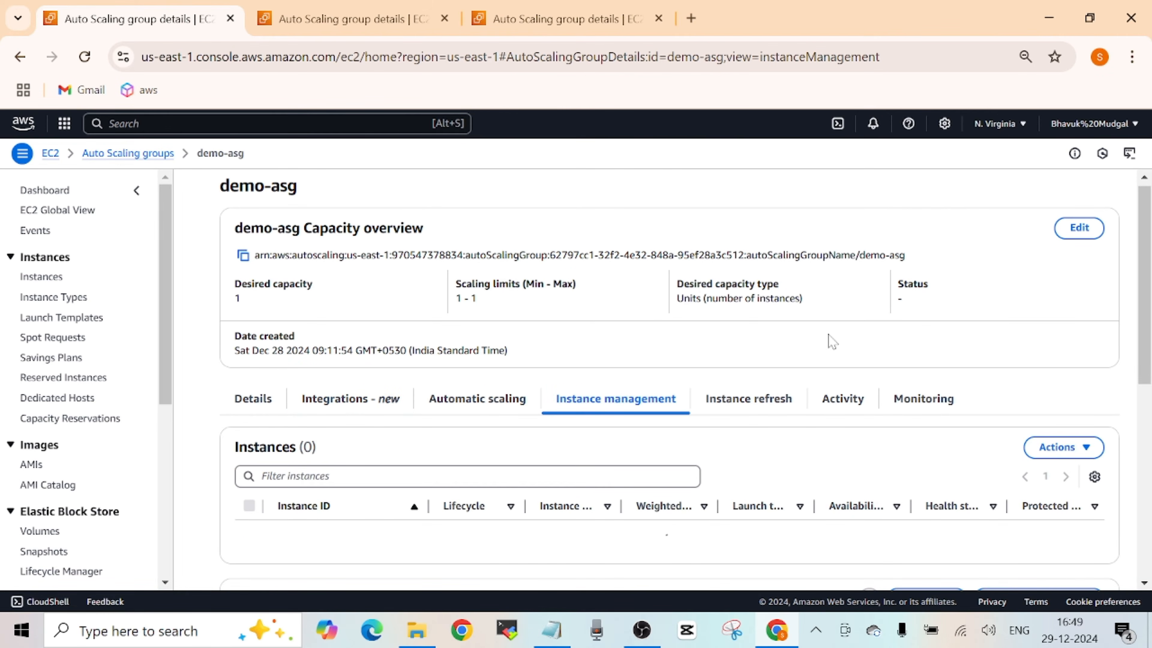
drag(1148, 245, 1148, 270)
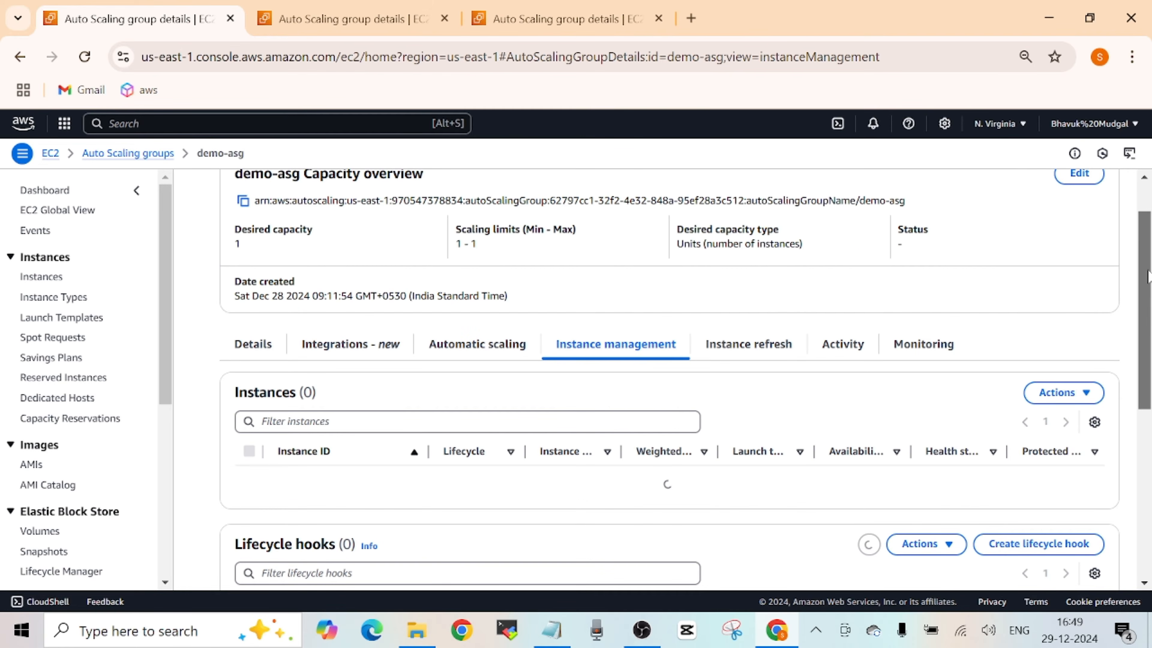
drag(1148, 276, 1148, 332)
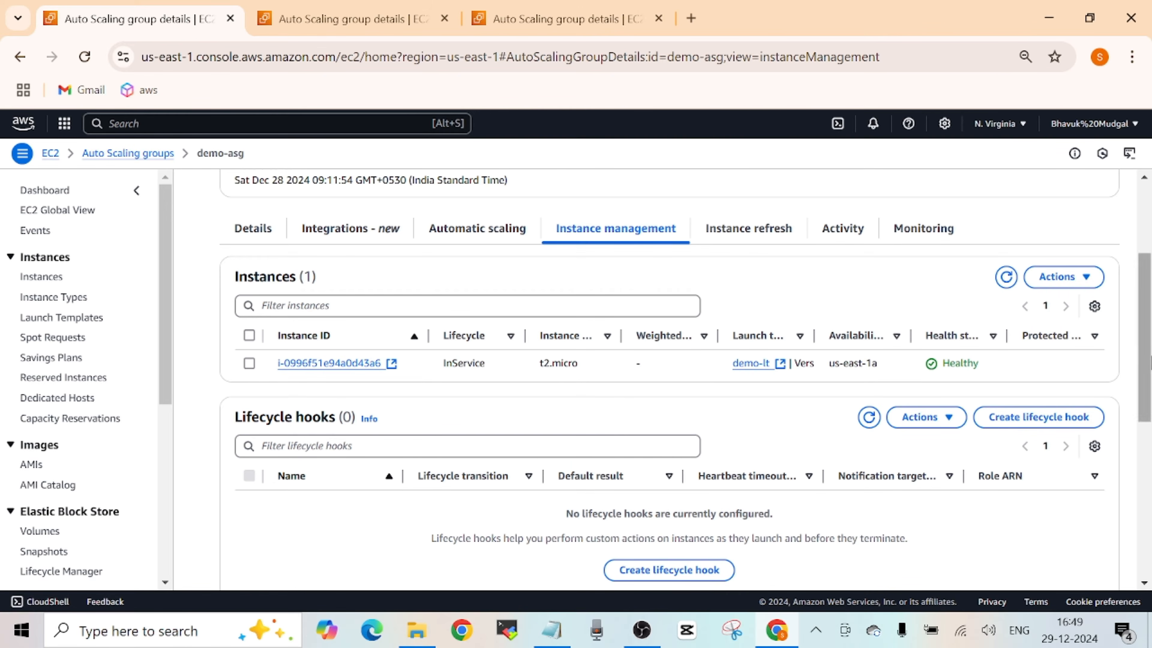
scroll(1132, 323, down, 2)
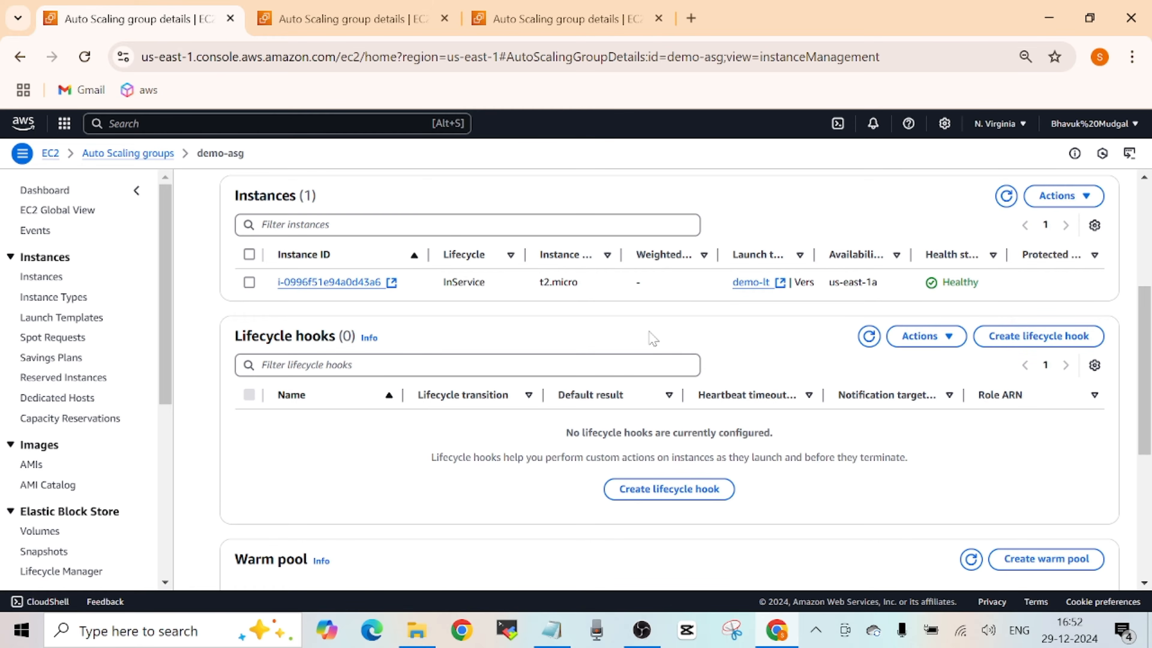
scroll(1146, 437, down, 5)
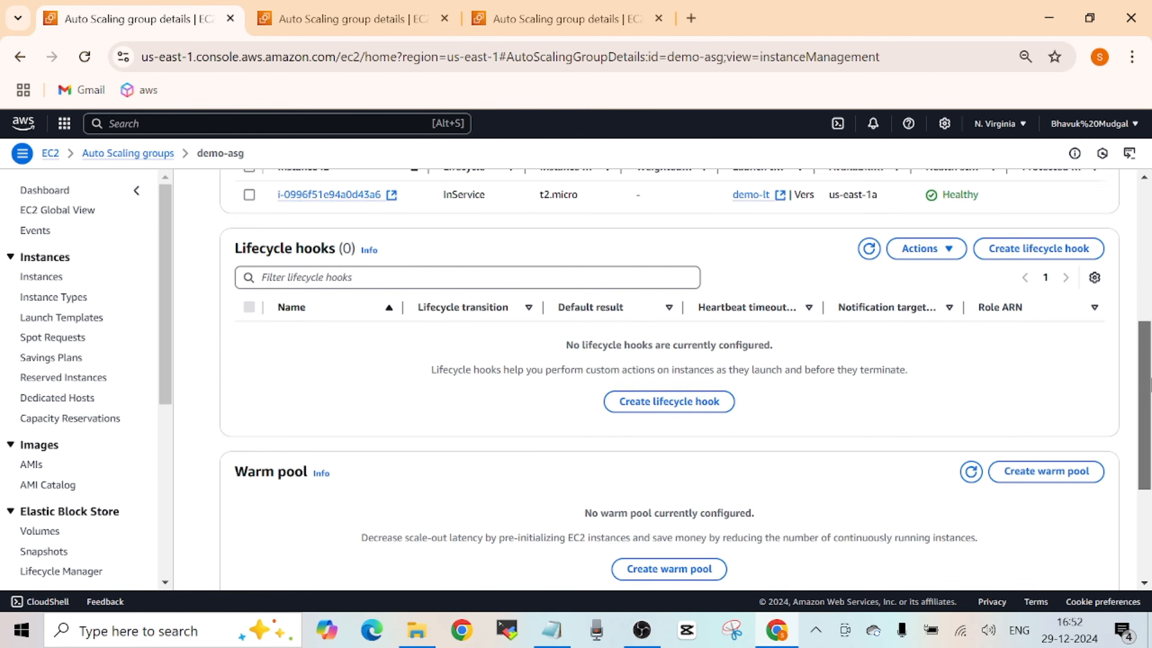
scroll(1147, 438, down, 2)
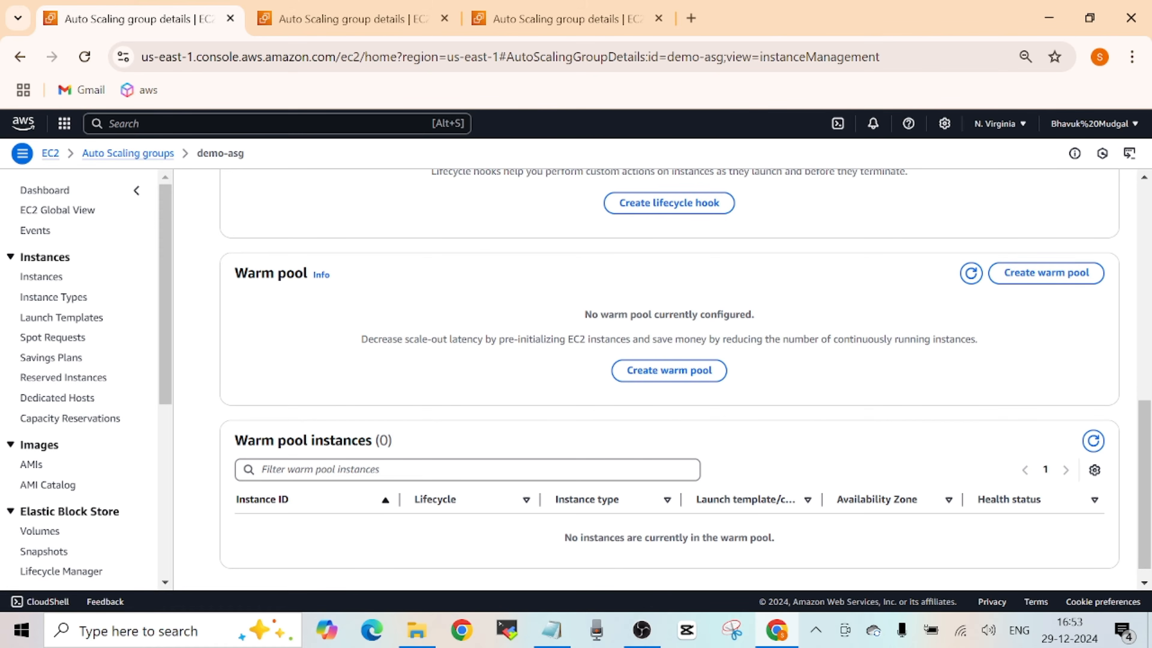
drag(1142, 457, 1149, 391)
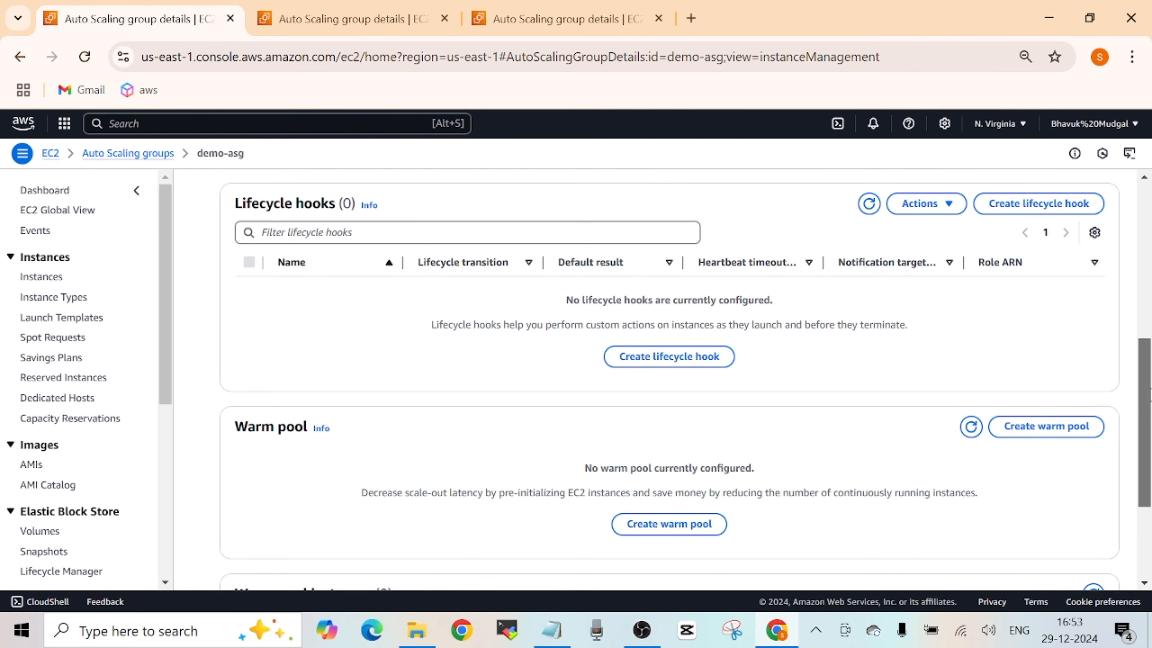
scroll(669, 381, up, 2)
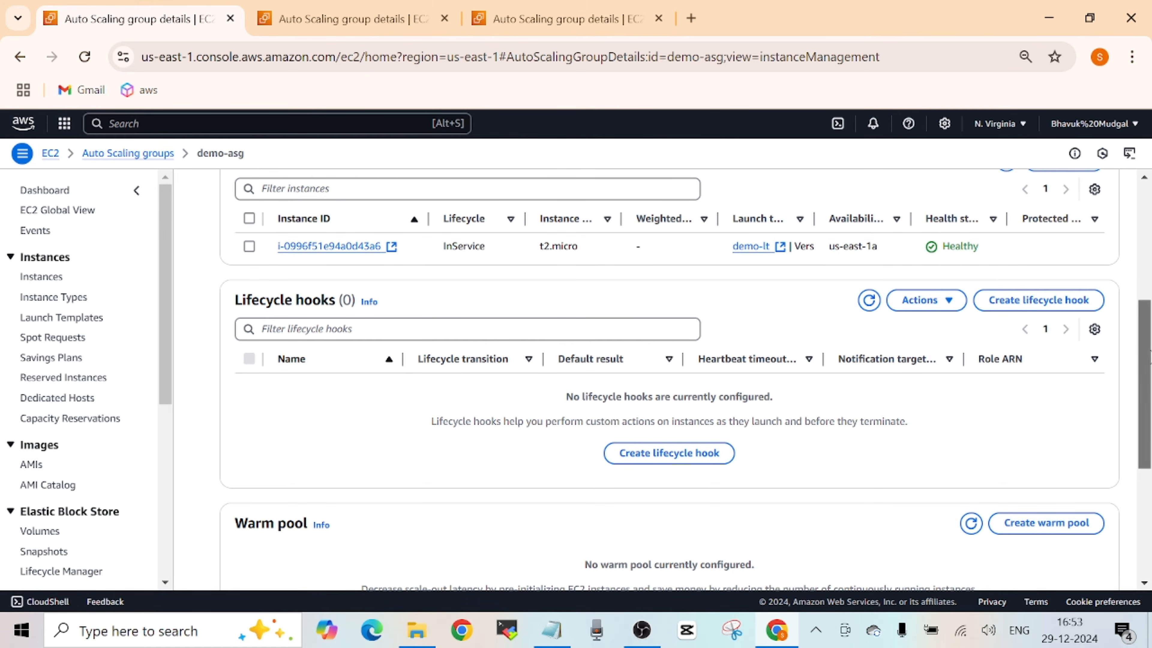
scroll(669, 381, down, 5)
scroll(774, 294, up, 6)
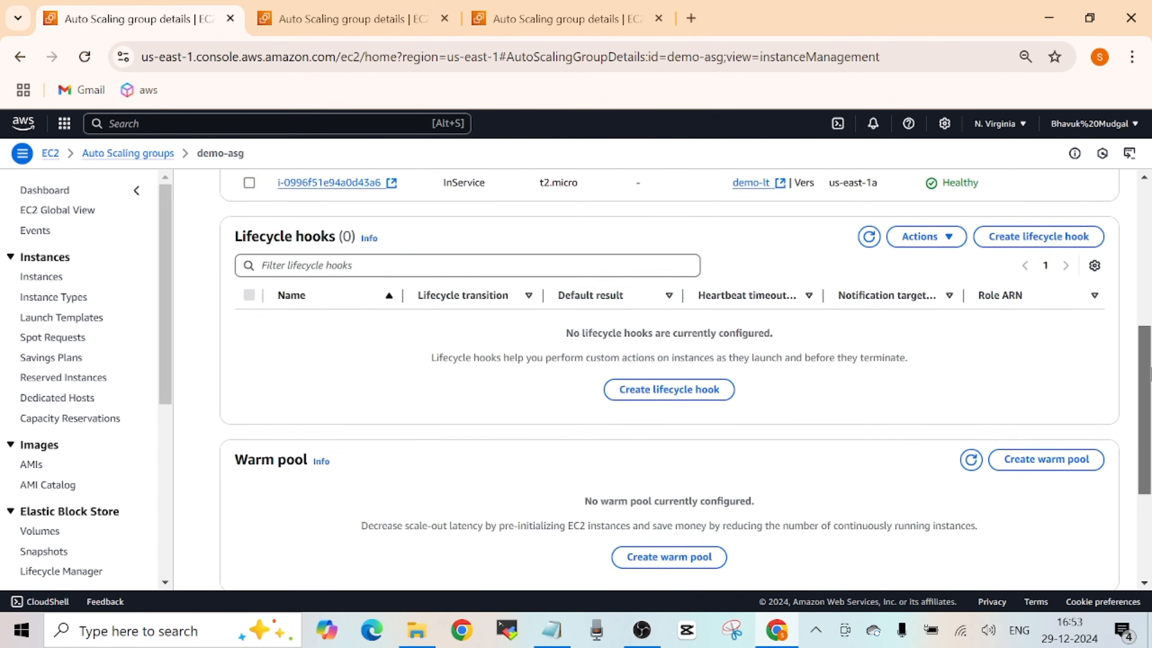
- Check the demo-asg group's active instance refresh and refresh history, plus its activity notifications and activity history
click(774, 294)
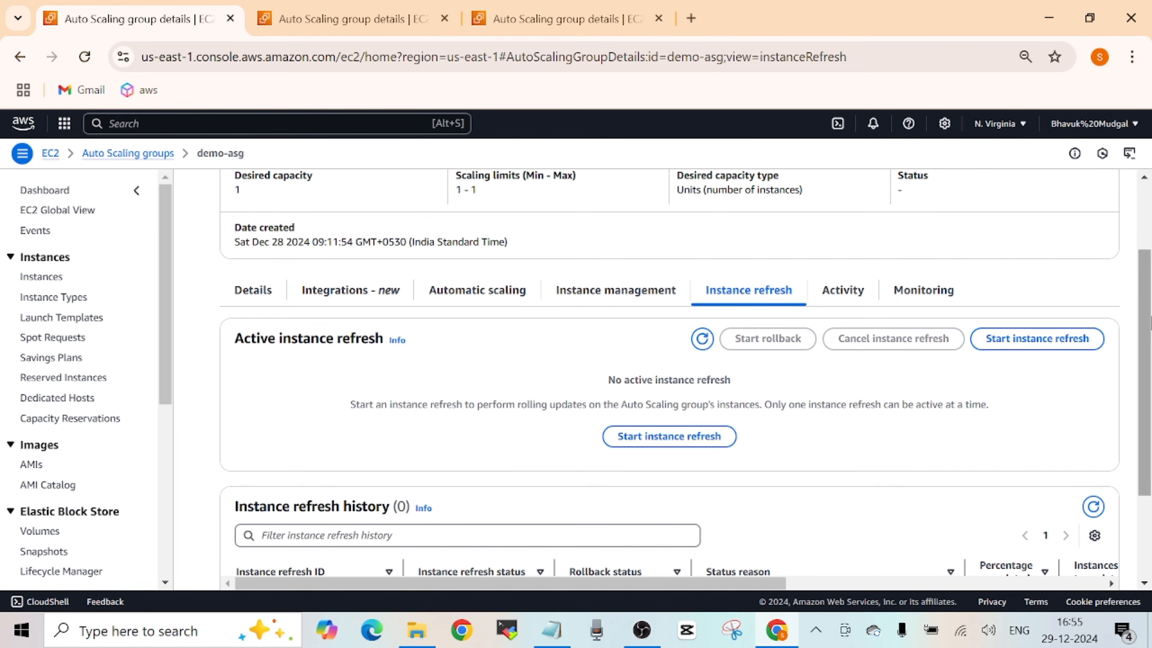
scroll(1143, 318, down, 3)
scroll(1147, 309, up, 4)
click(842, 320)
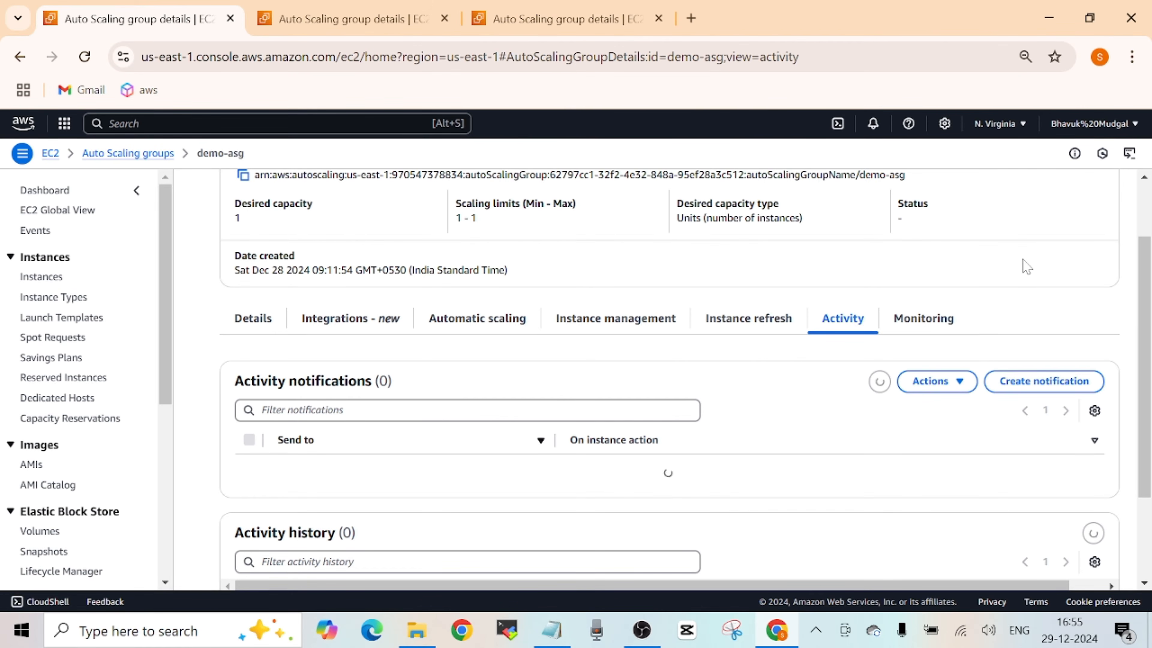
scroll(1134, 327, down, 3)
scroll(666, 377, up, 3)
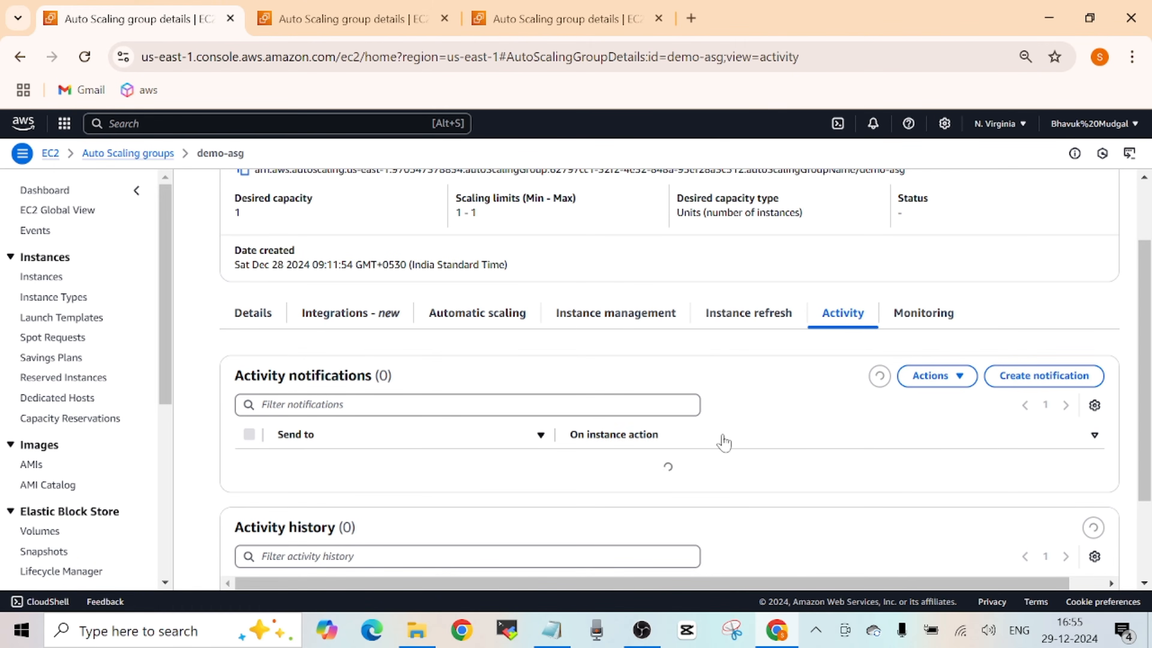
- Review the CloudWatch monitoring details of demo-asg, including its Auto Scaling metrics graphs
click(921, 318)
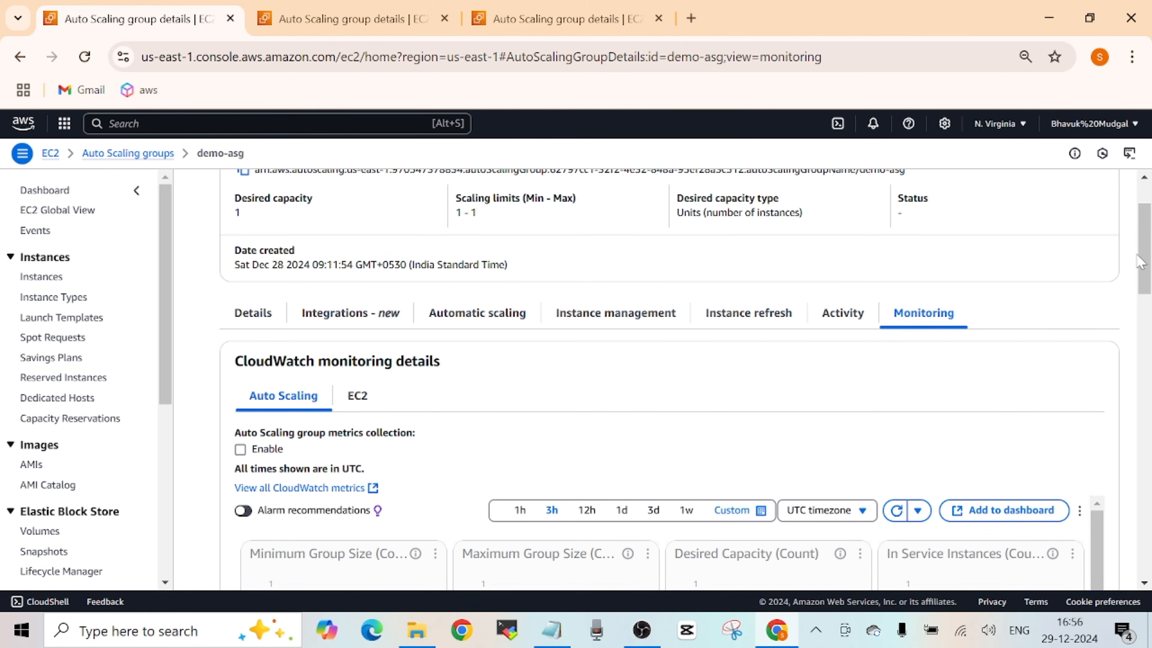
mouse_move(1145, 248)
mouse_down()
mouse_move(1146, 317)
mouse_move(1146, 247)
mouse_up()
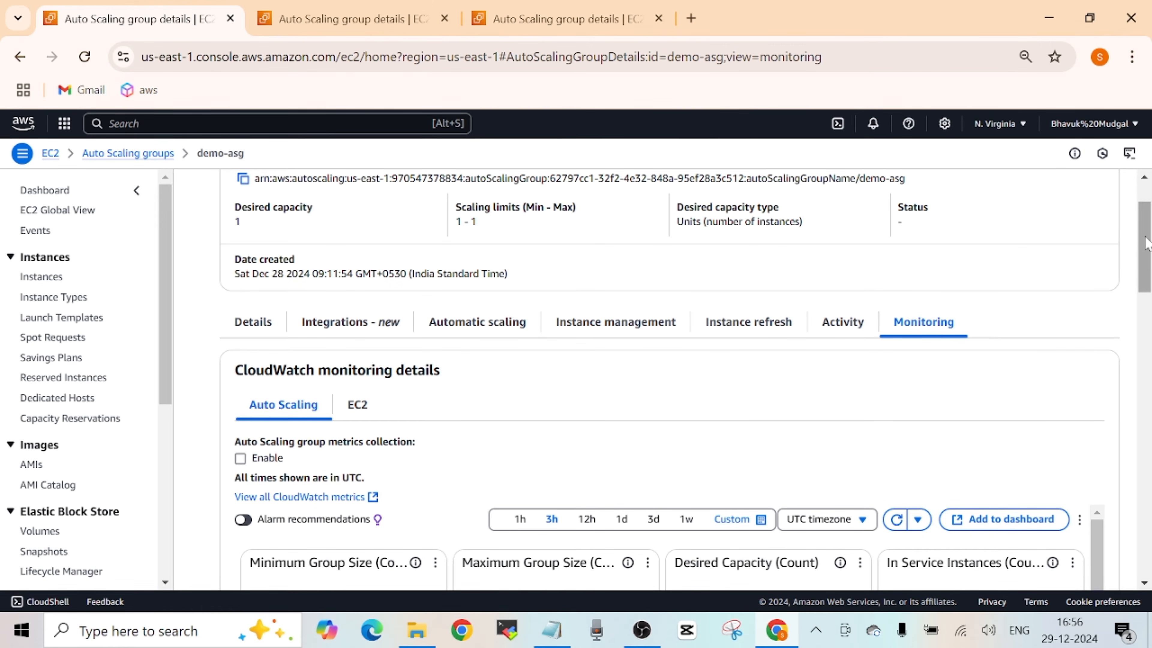
drag(1145, 242, 1145, 274)
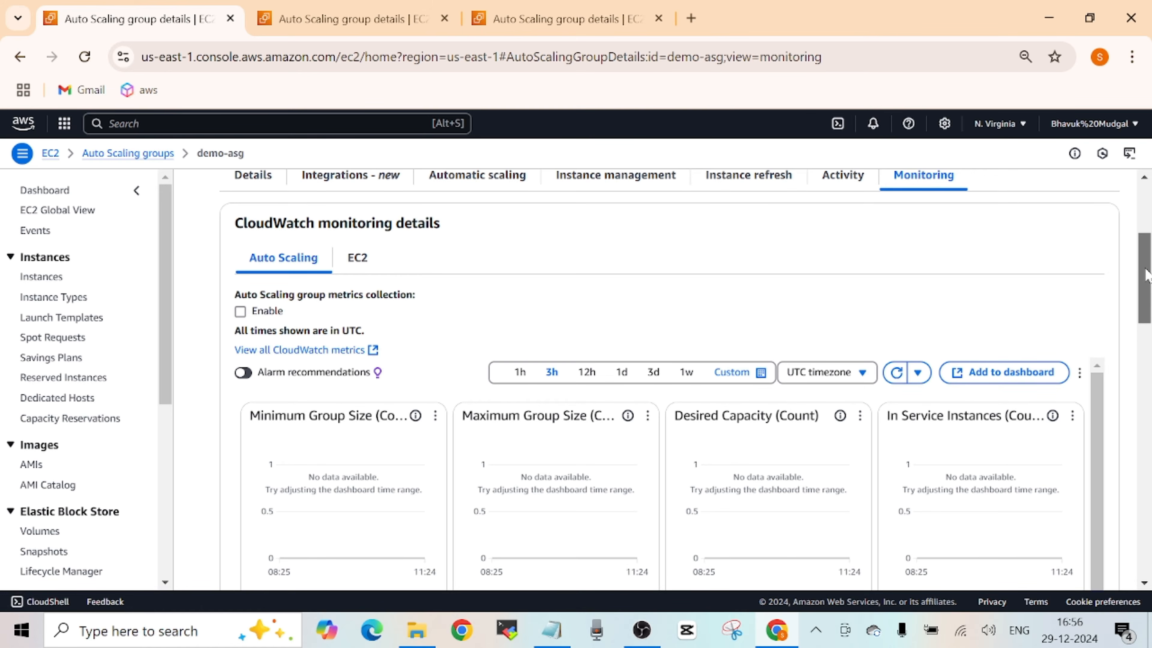
drag(1146, 274, 1150, 205)
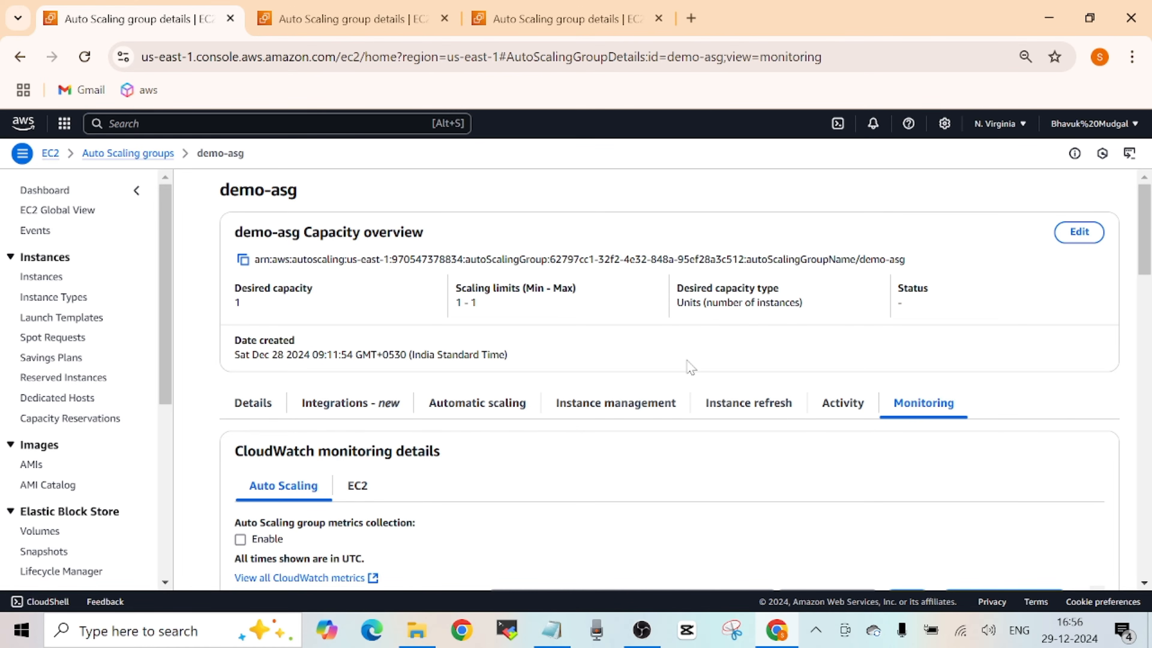
- Examine the automatic scaling information of demo-asg, covering its dynamic and predictive scaling policies
click(495, 413)
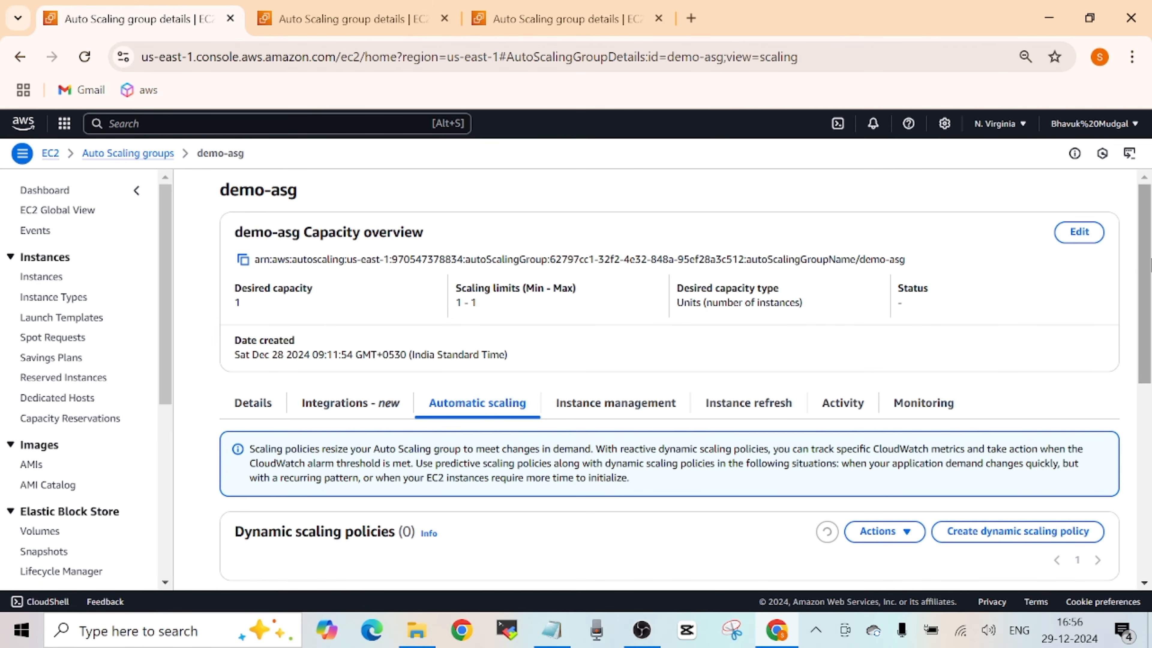
mouse_move(1146, 238)
mouse_down()
mouse_move(1142, 265)
mouse_move(1144, 215)
mouse_up()
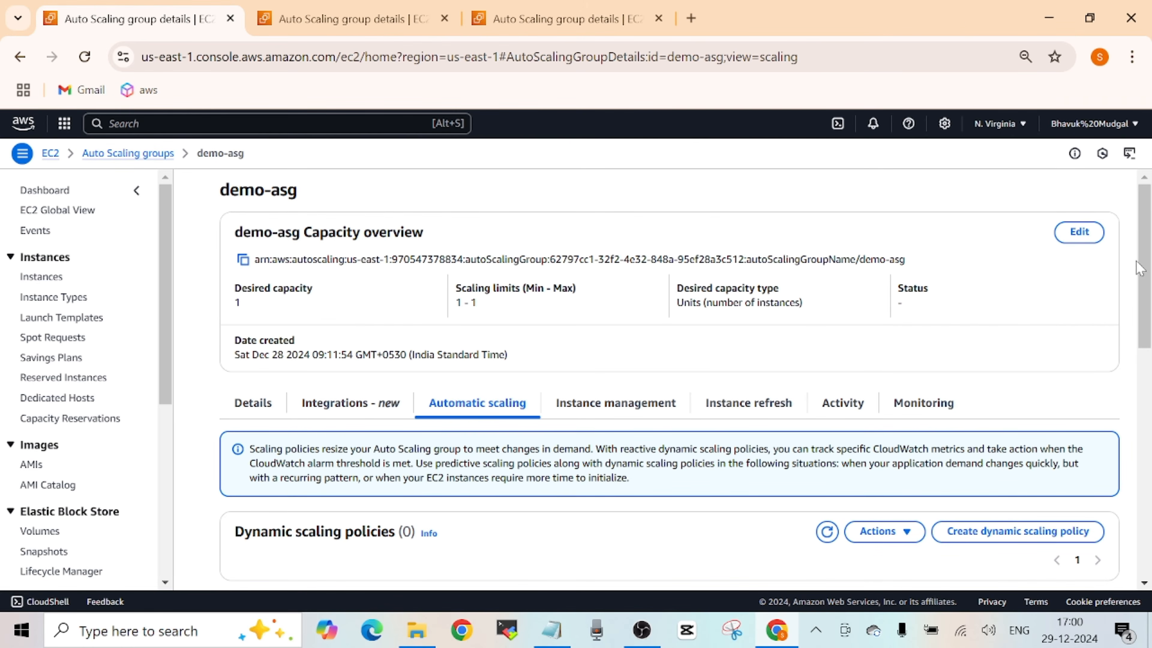
drag(1147, 256, 1142, 345)
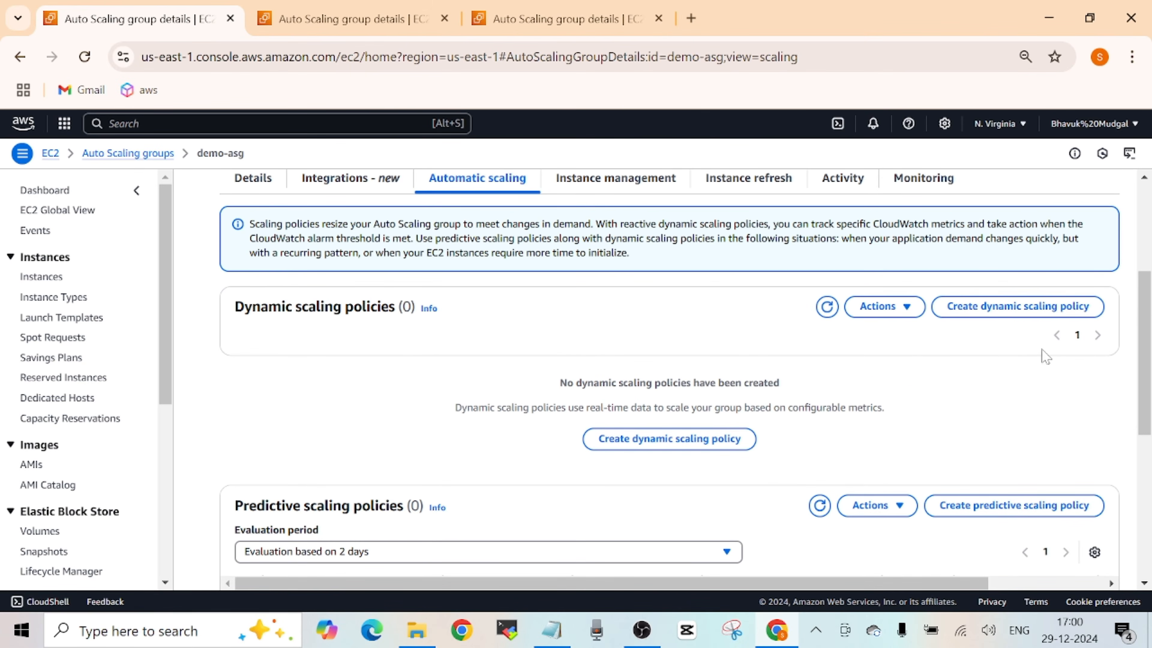
- Start a dynamic scaling policy for demo-asg with the Step scaling policy type and check its available actions
click(664, 440)
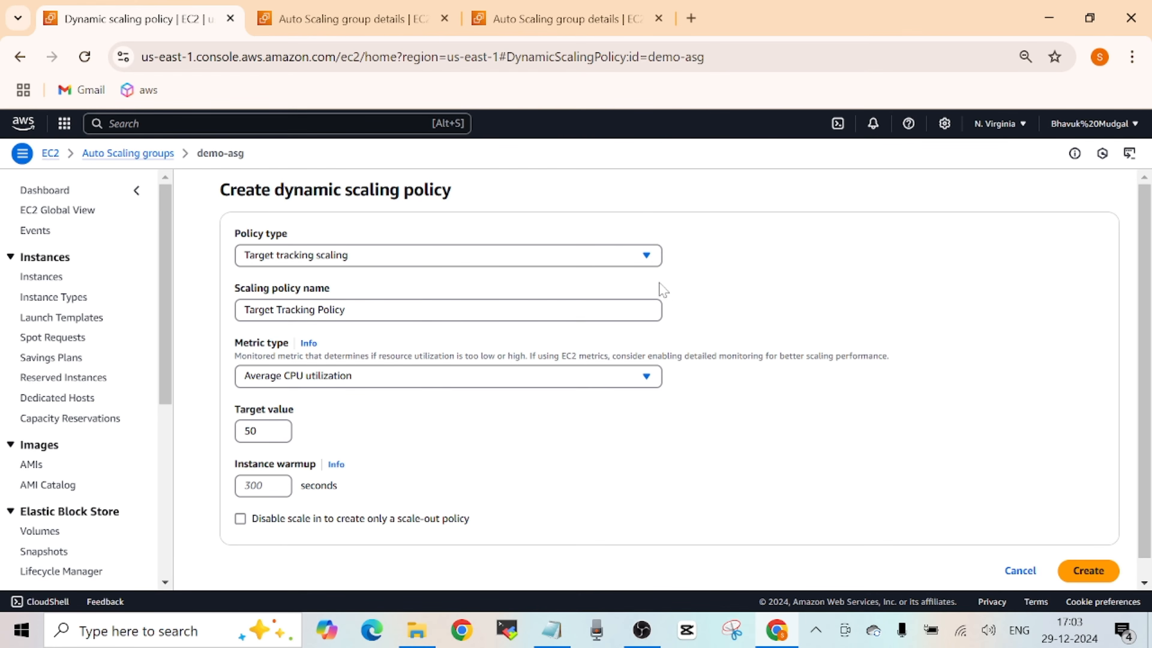
click(646, 256)
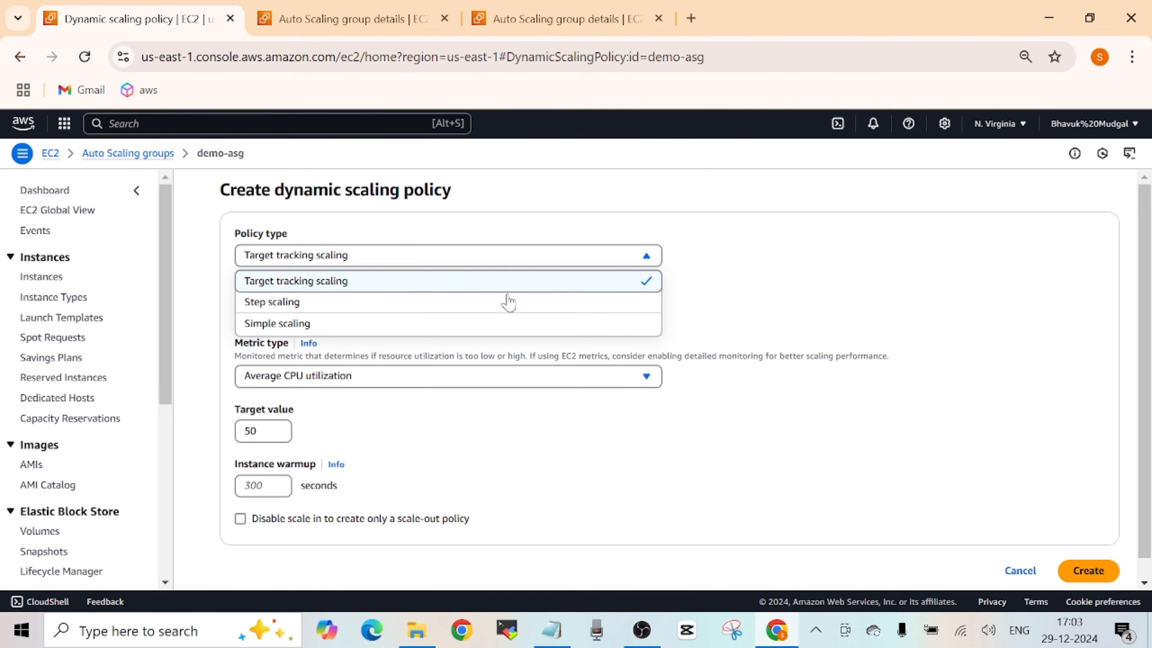
click(463, 307)
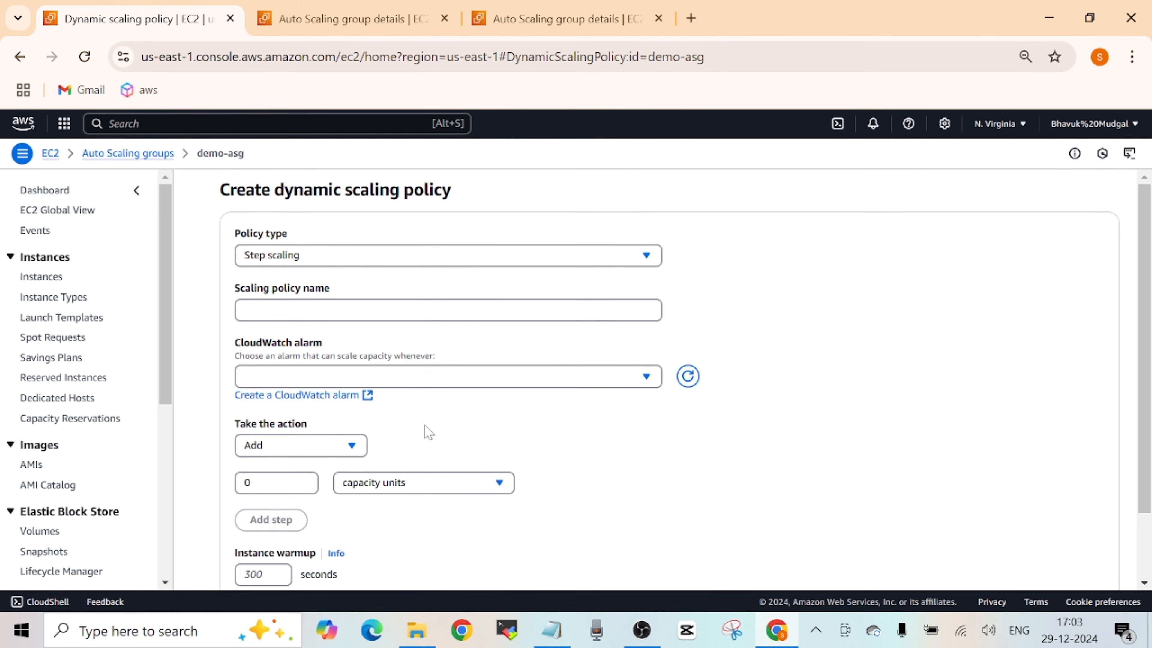
click(353, 449)
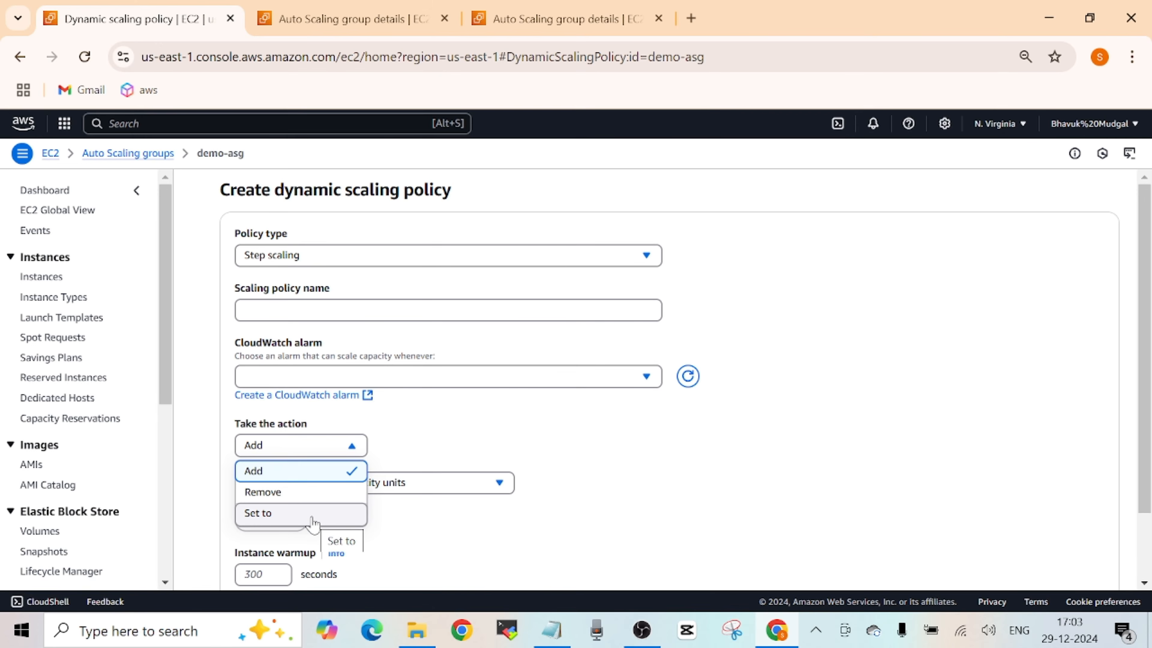
click(458, 452)
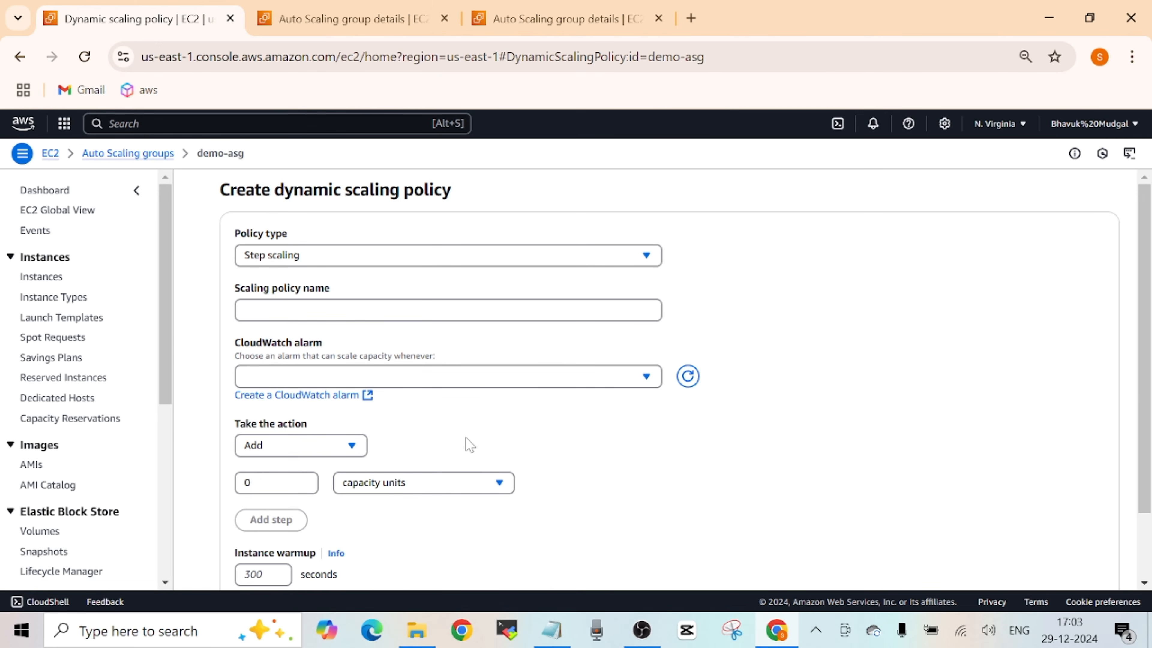
scroll(1144, 376, down, 3)
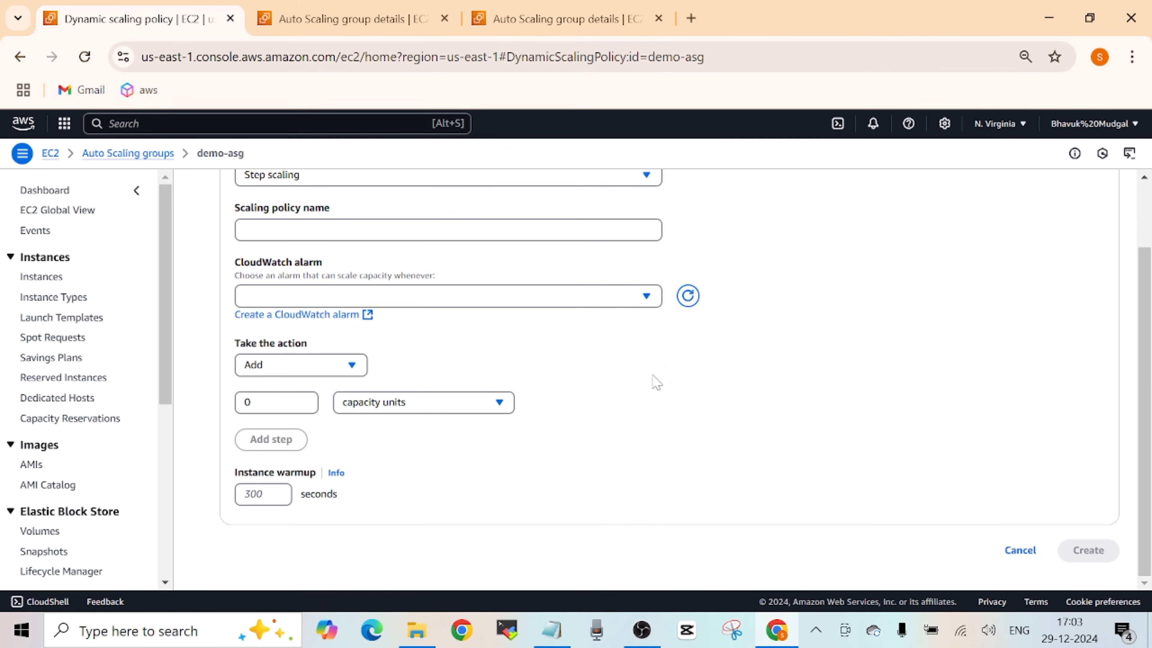
- Set the step scaling action to Add 1 capacity units and review the alternative actions
click(353, 365)
click(435, 375)
click(297, 403)
key(ctrl+a)
text(1)
click(398, 450)
click(352, 365)
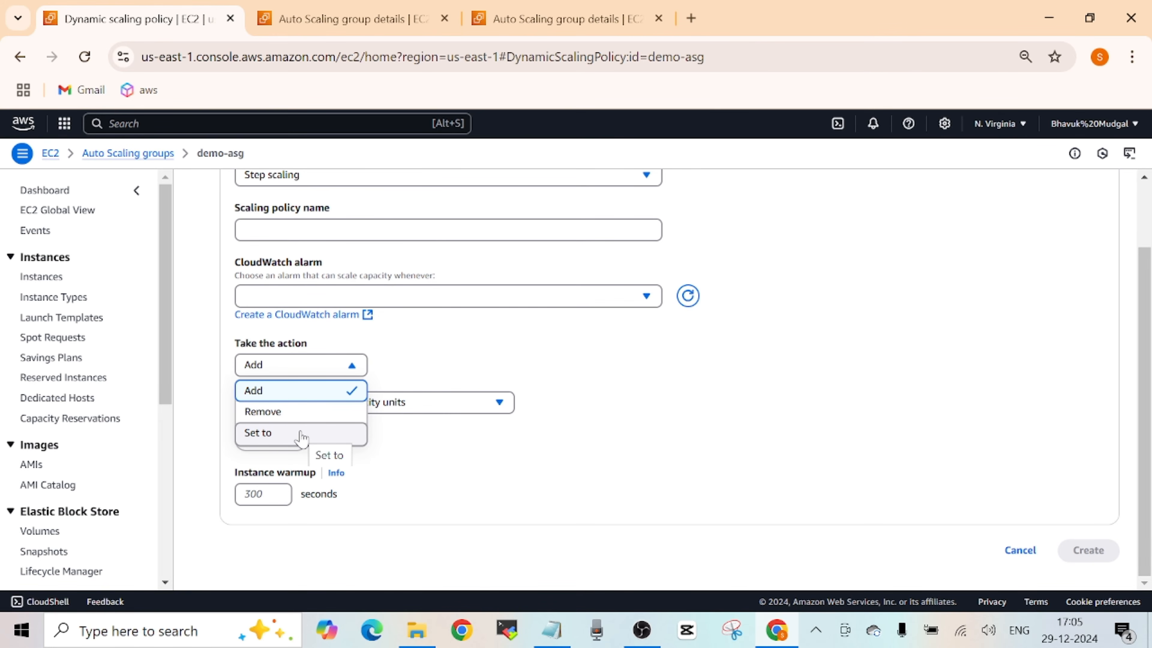
click(717, 438)
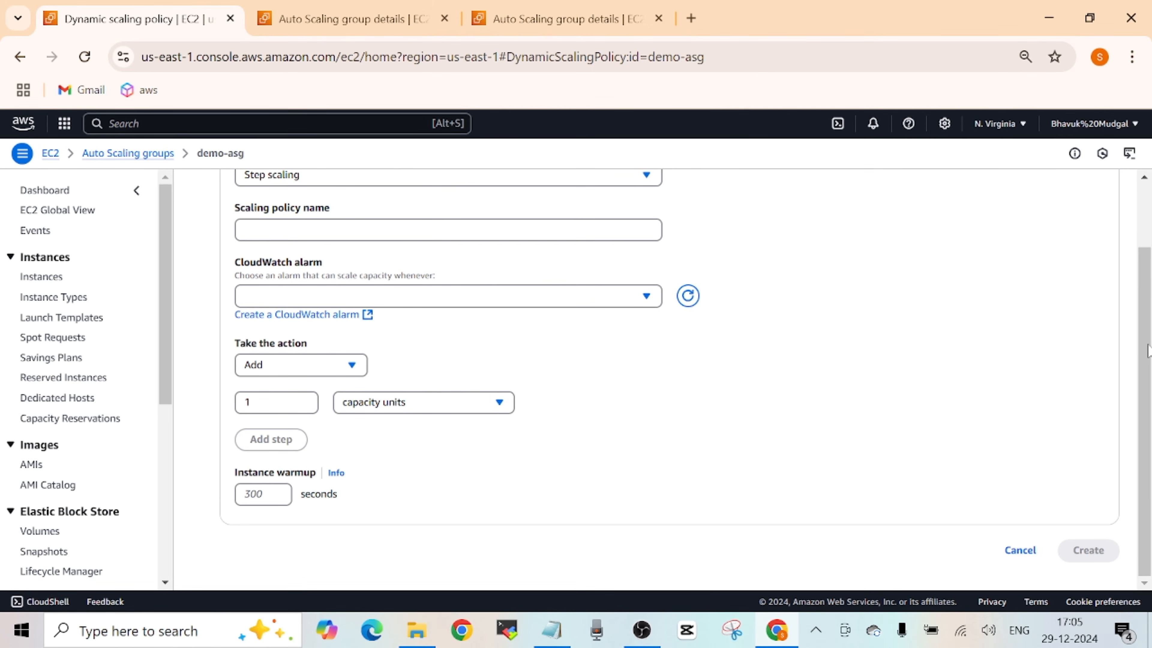
scroll(1149, 358, up, 2)
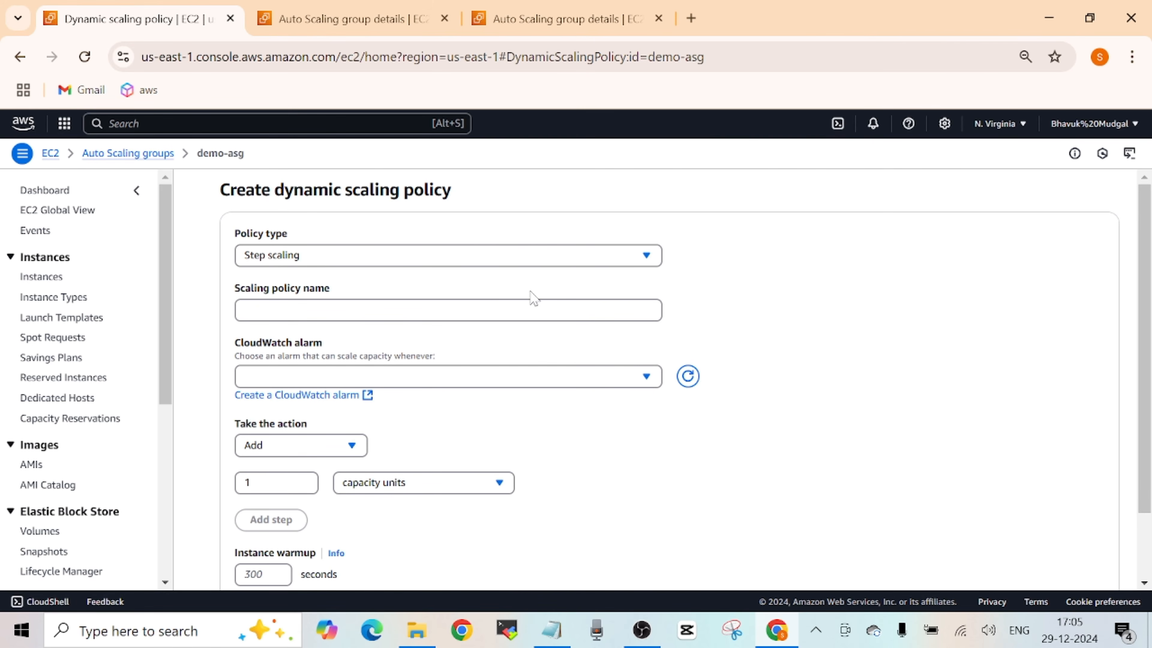
- Switch the policy type to Simple scaling and set its action to Add 1 capacity units
click(653, 257)
click(506, 327)
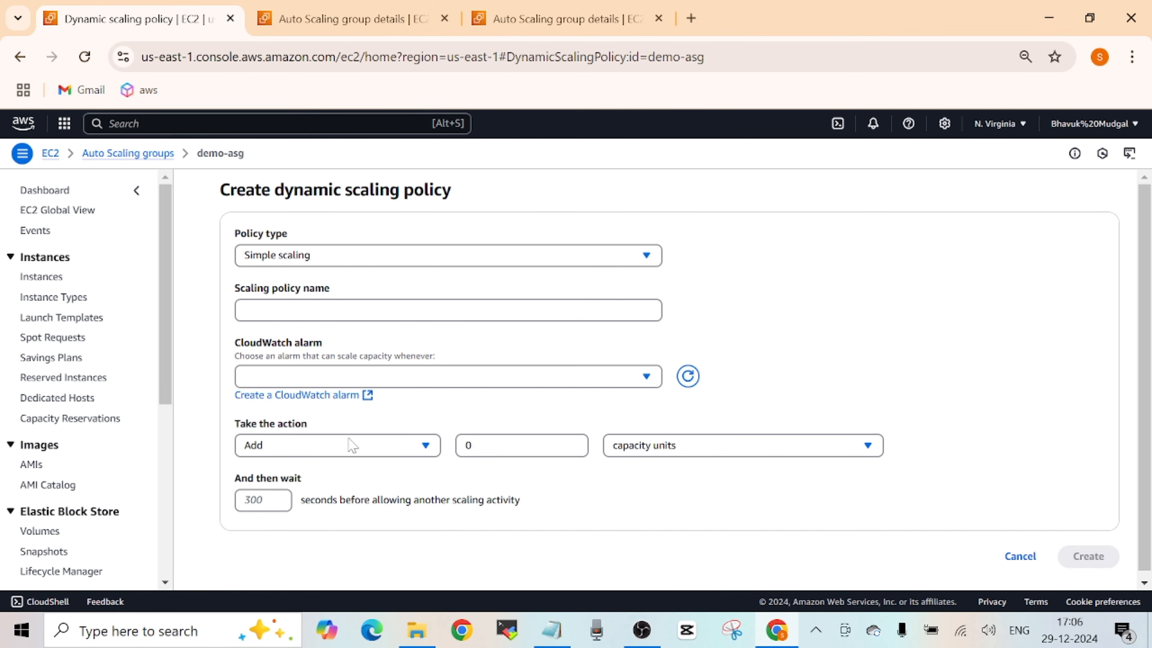
click(427, 450)
click(499, 445)
key(BackSpace)
text(1)
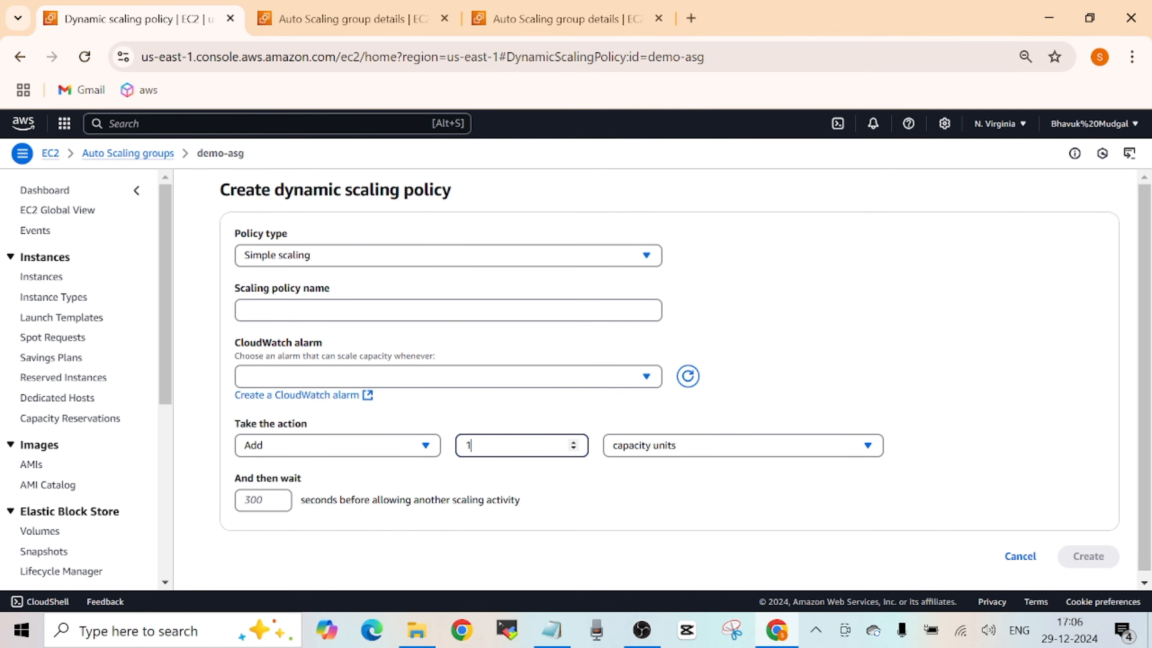
- Compare the Step scaling and Simple scaling policy forms, and cancel the dynamic scaling policy
click(525, 263)
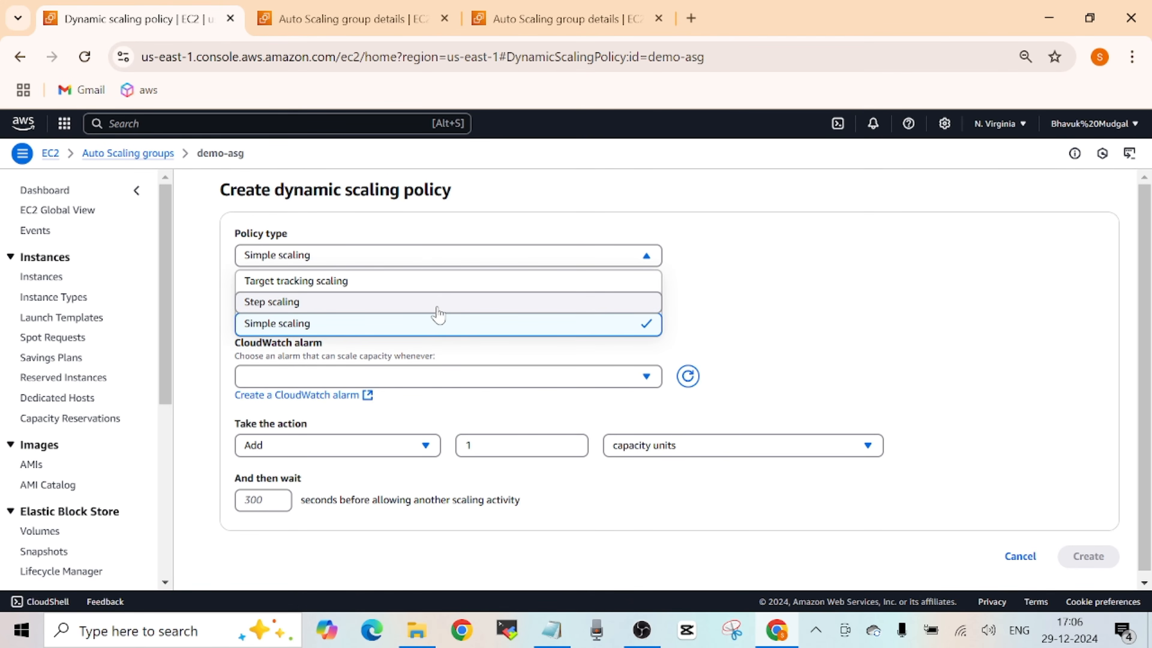
click(438, 303)
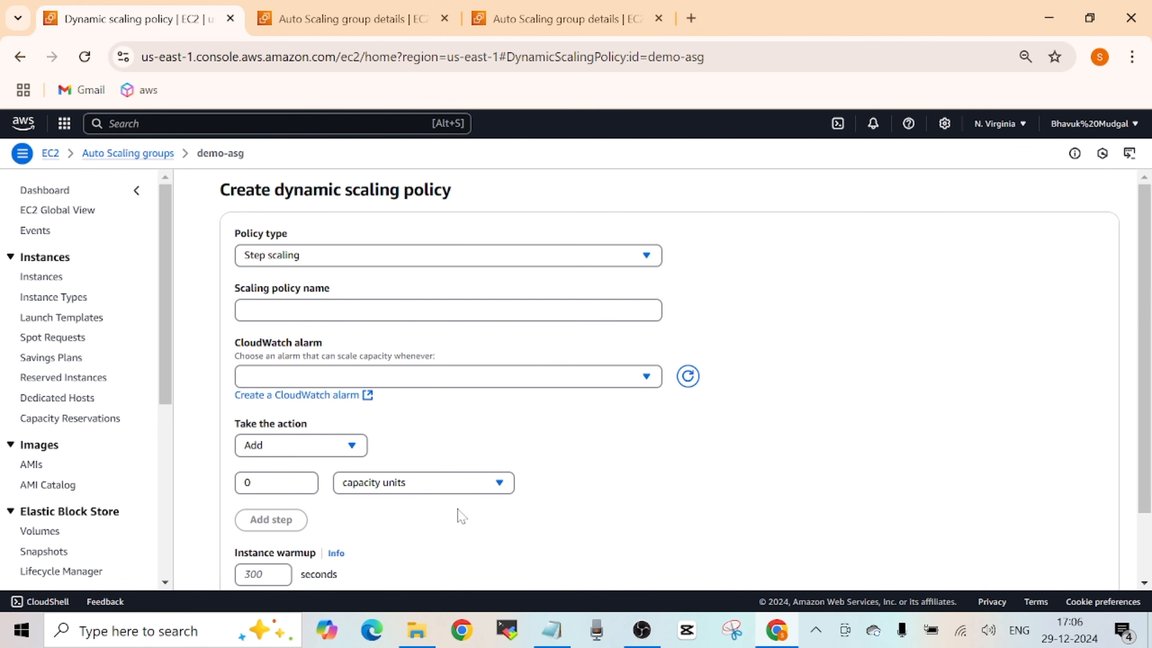
click(525, 260)
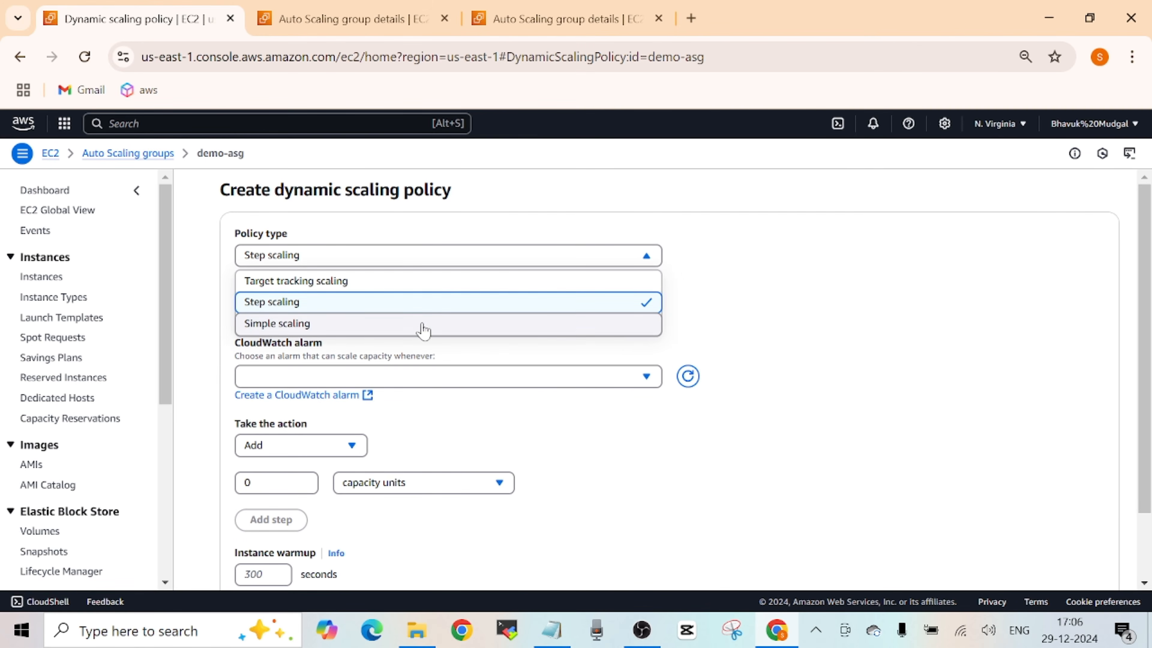
click(425, 327)
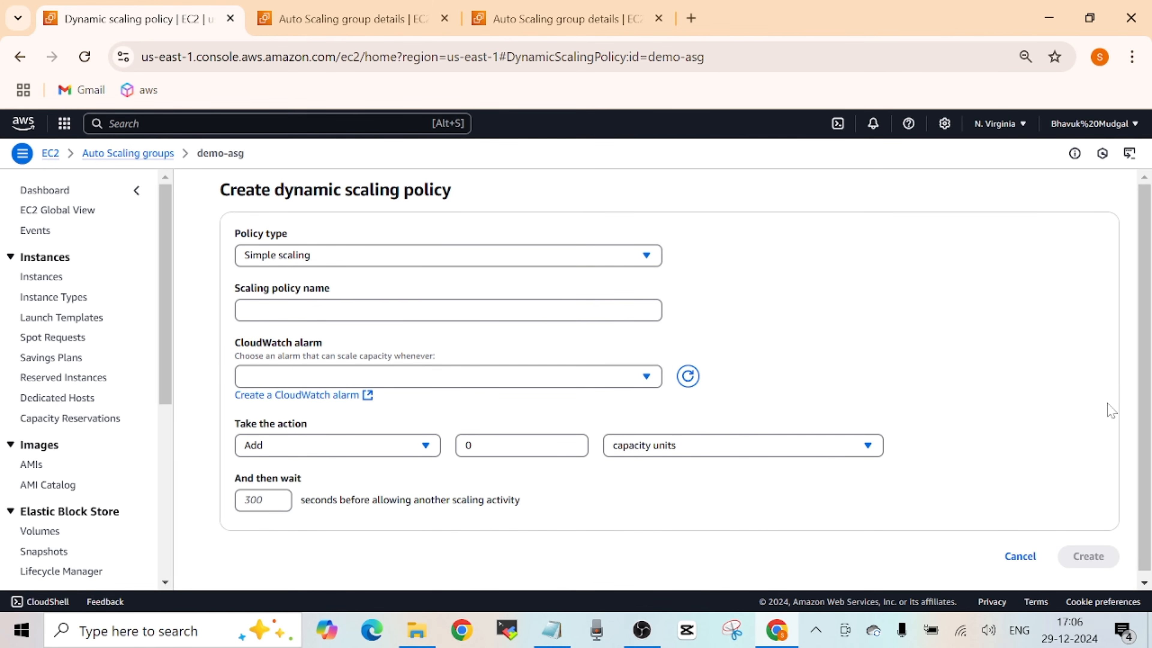
click(1020, 556)
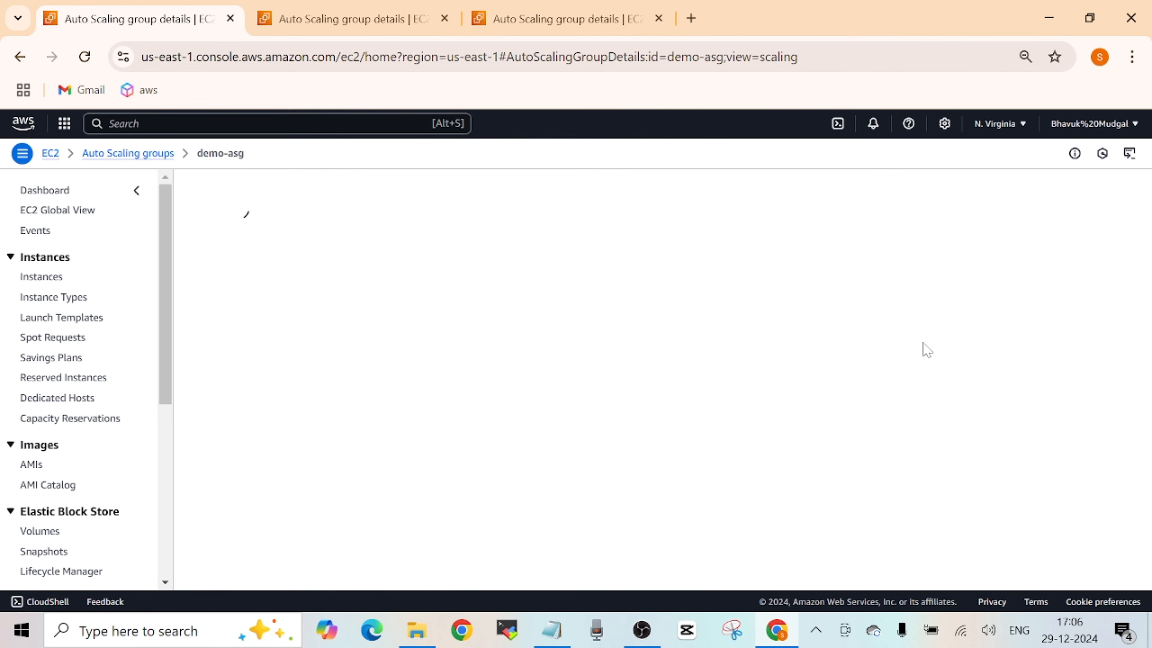
- Check the predictive scaling policies of demo-asg on the second open Auto Scaling group page
click(339, 18)
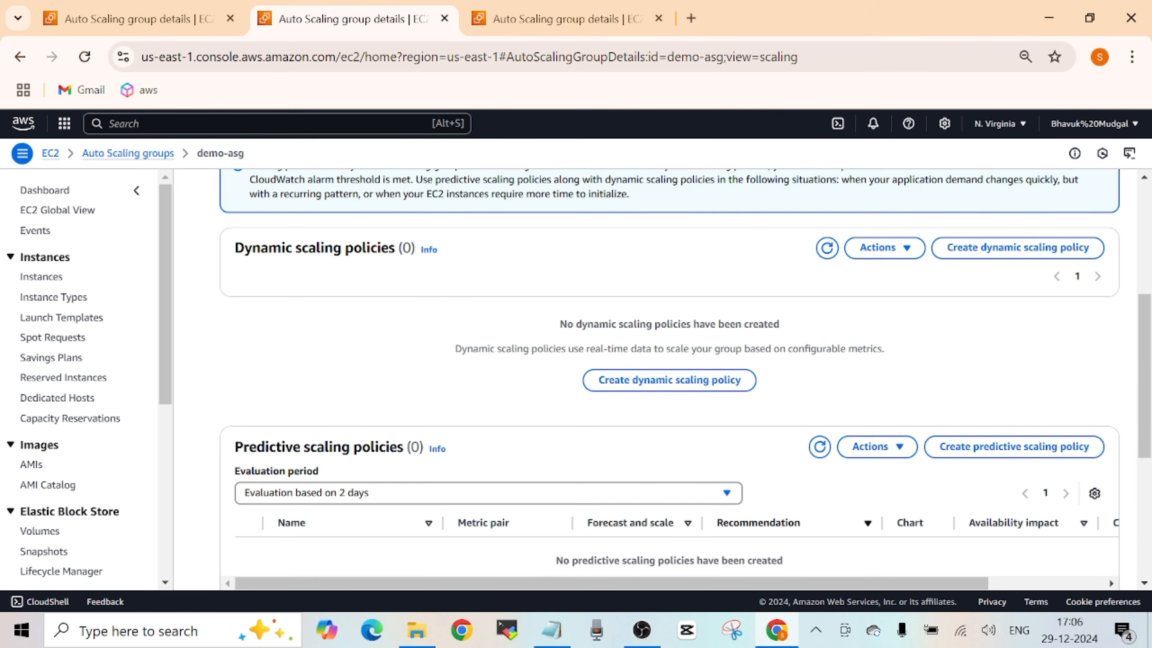
scroll(1143, 370, up, 5)
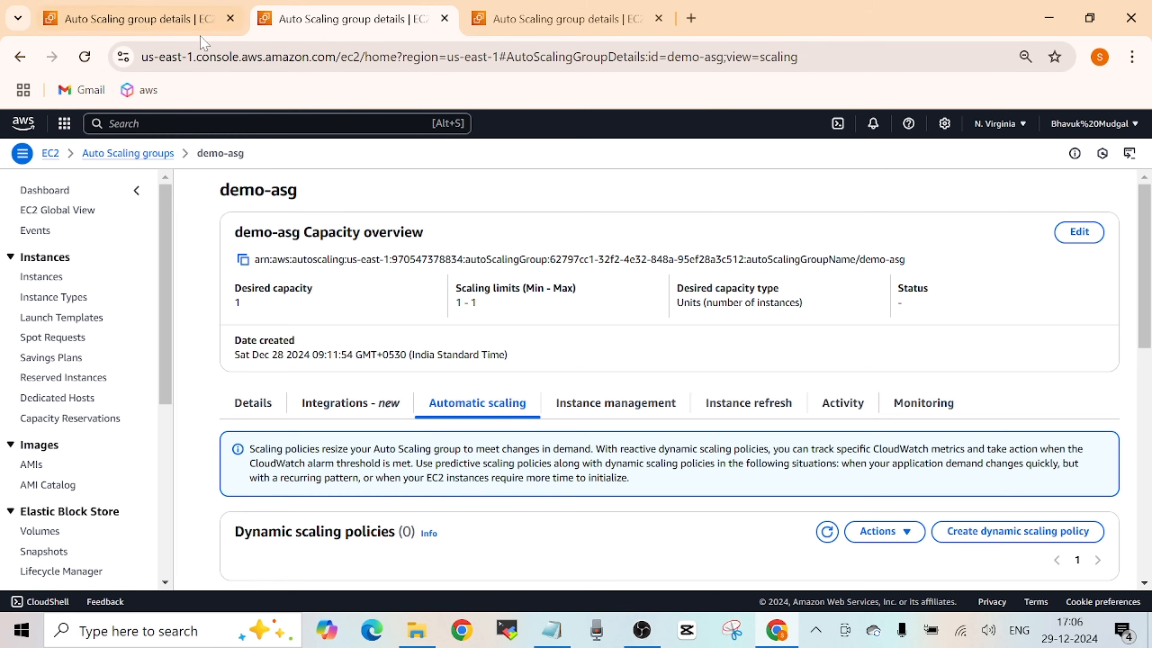
click(200, 20)
click(357, 24)
drag(1149, 257, 1143, 434)
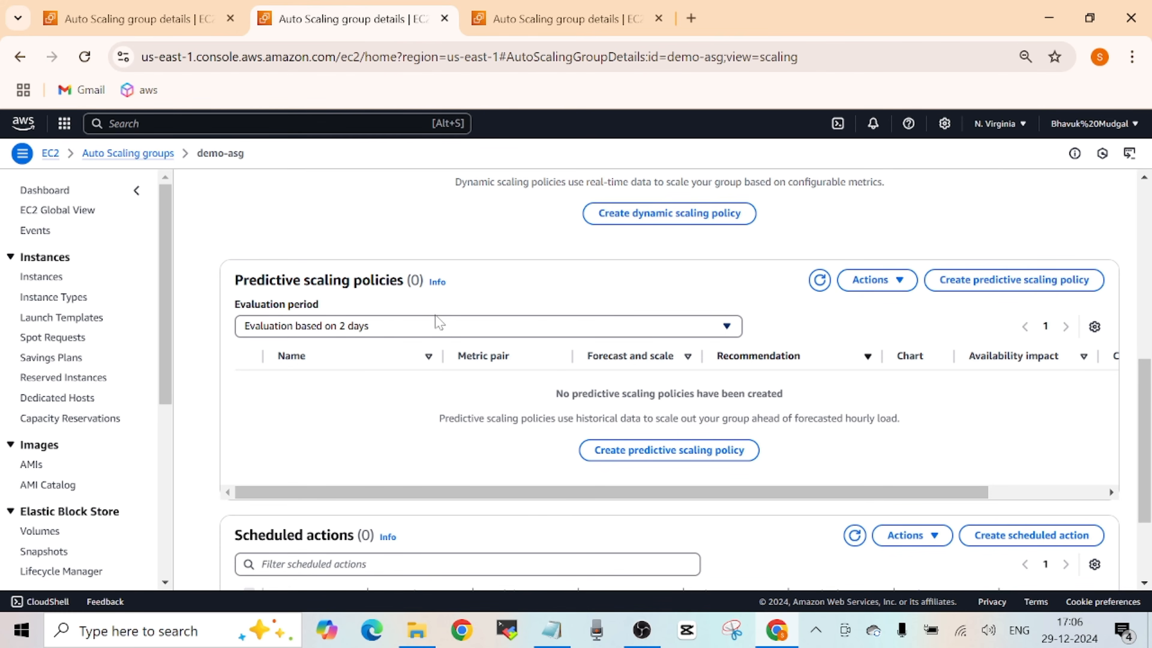
mouse_move(1143, 389)
mouse_down()
mouse_move(1143, 331)
mouse_move(1143, 376)
mouse_up()
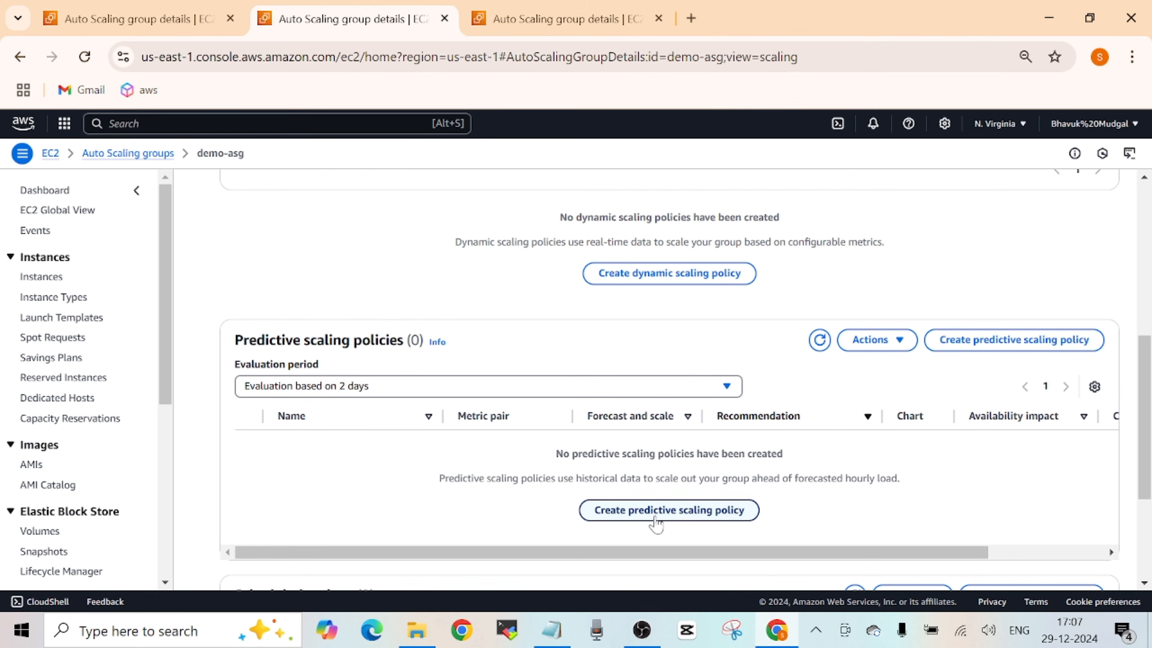
- Open a new predictive scaling policy for demo-asg and review its policy details, forecast-based scaling and metric settings
click(656, 510)
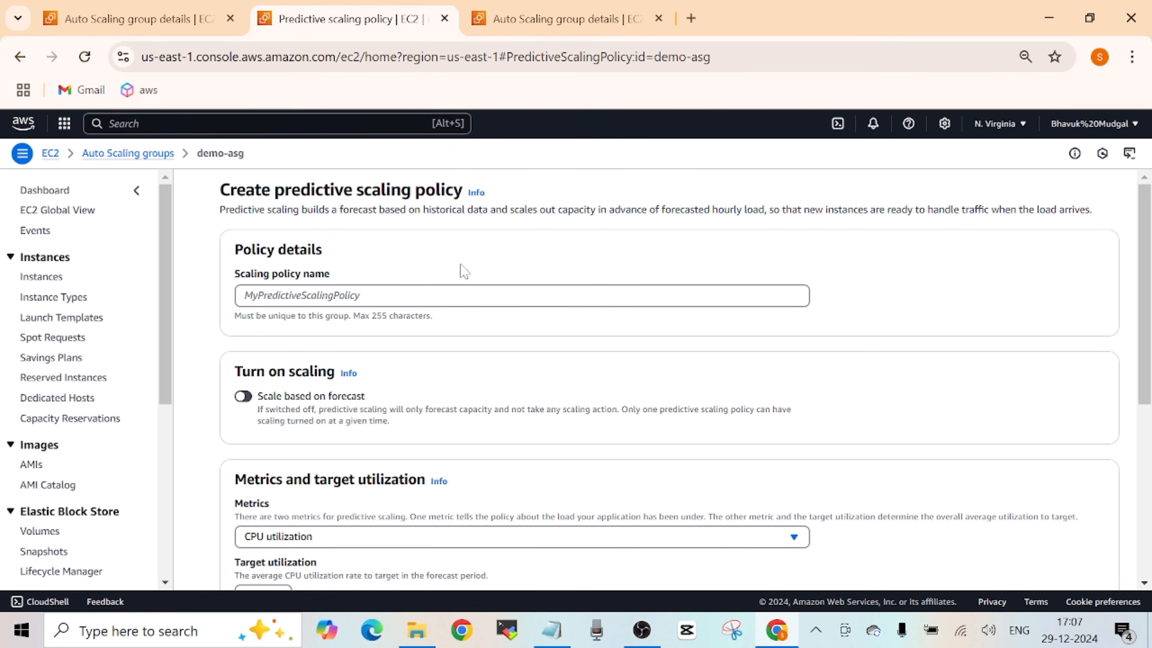
mouse_move(1147, 235)
mouse_down()
mouse_move(1148, 246)
mouse_move(1148, 234)
mouse_up()
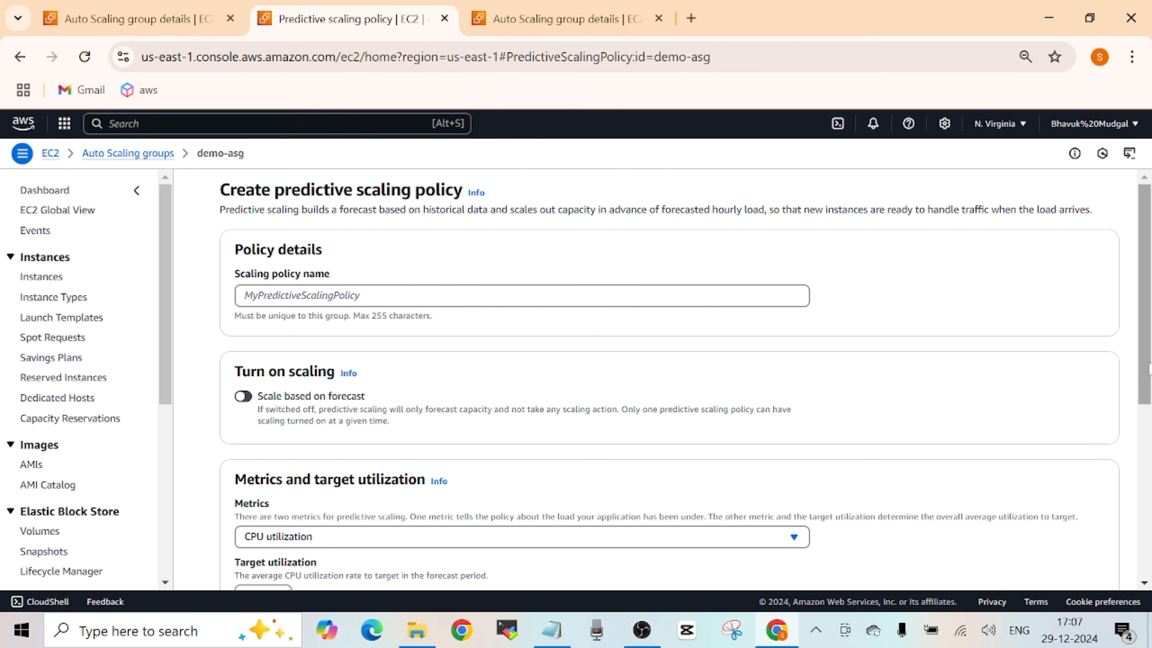
drag(1144, 321, 1140, 362)
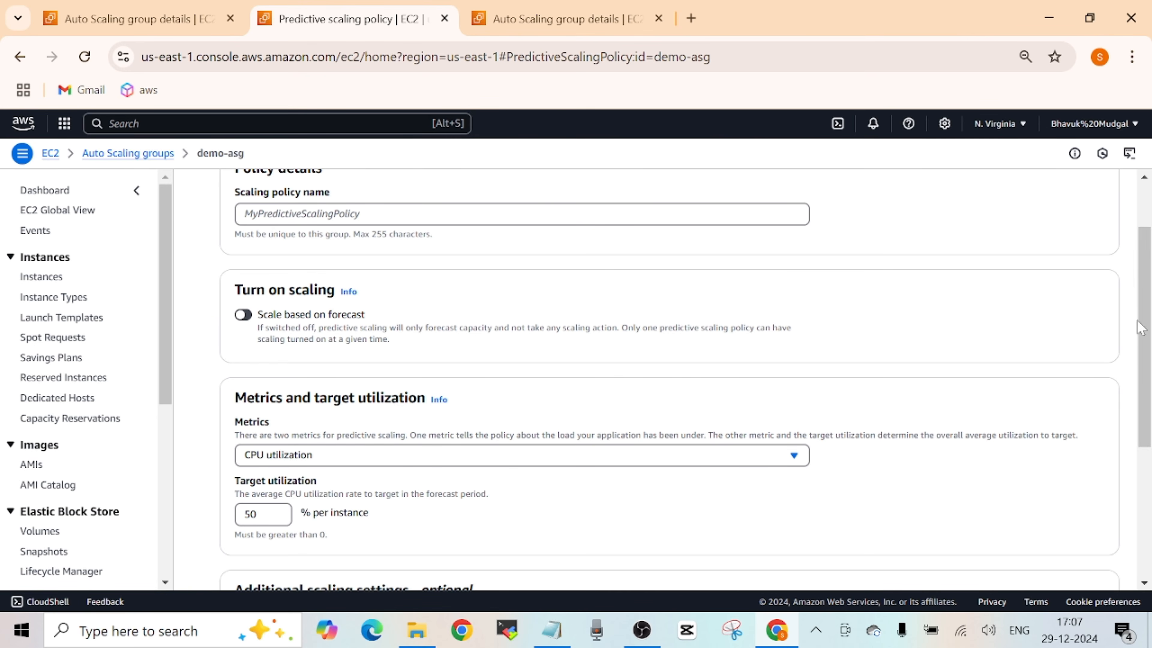
scroll(1145, 313, down, 1)
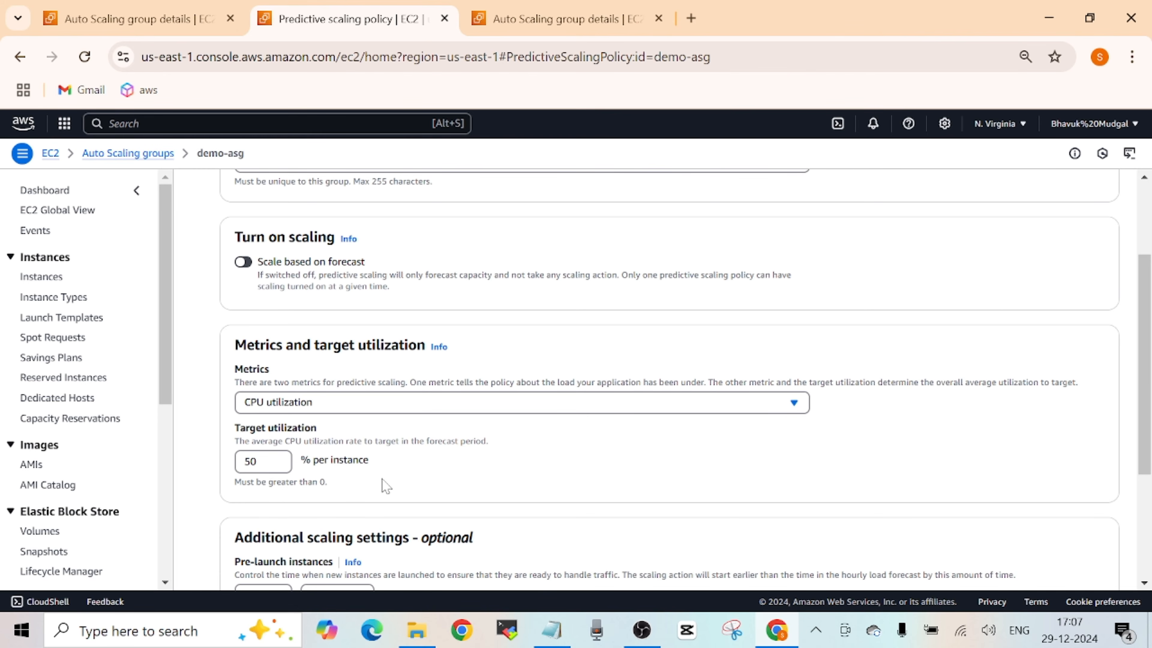
drag(1145, 376, 1145, 280)
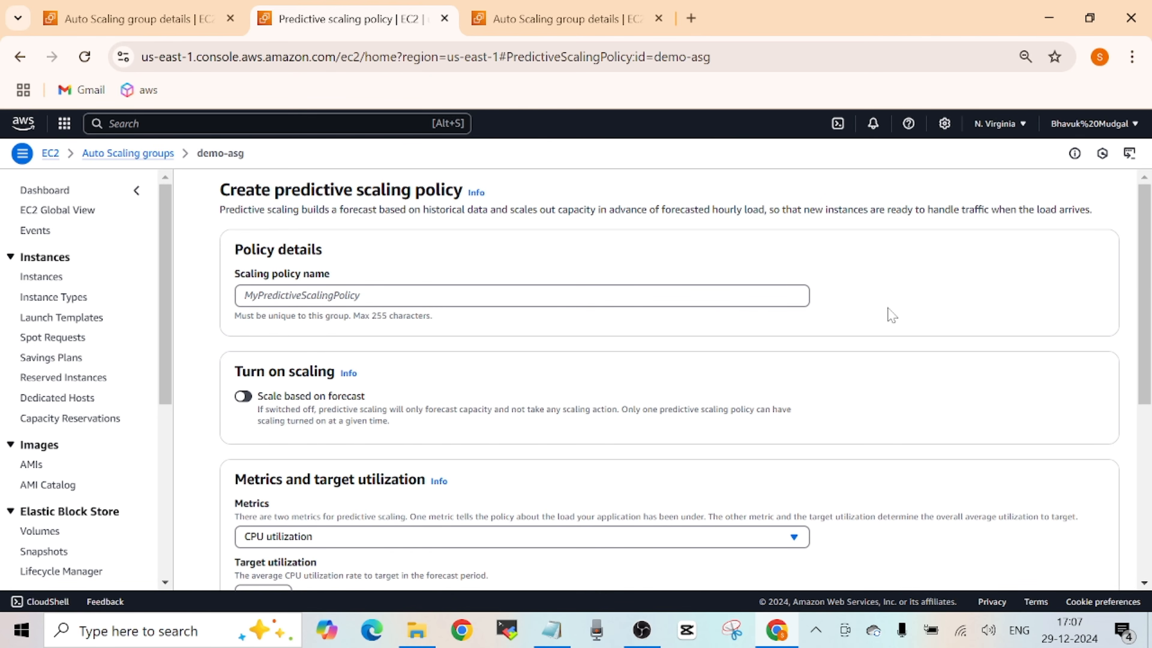
- Review the predictive scaling policy's metric choices, target utilization and forecast-based scaling settings, keeping CPU utilization as the metric
mouse_move(1149, 263)
mouse_down()
mouse_move(1149, 305)
mouse_move(1149, 261)
mouse_up()
drag(1145, 260, 1146, 290)
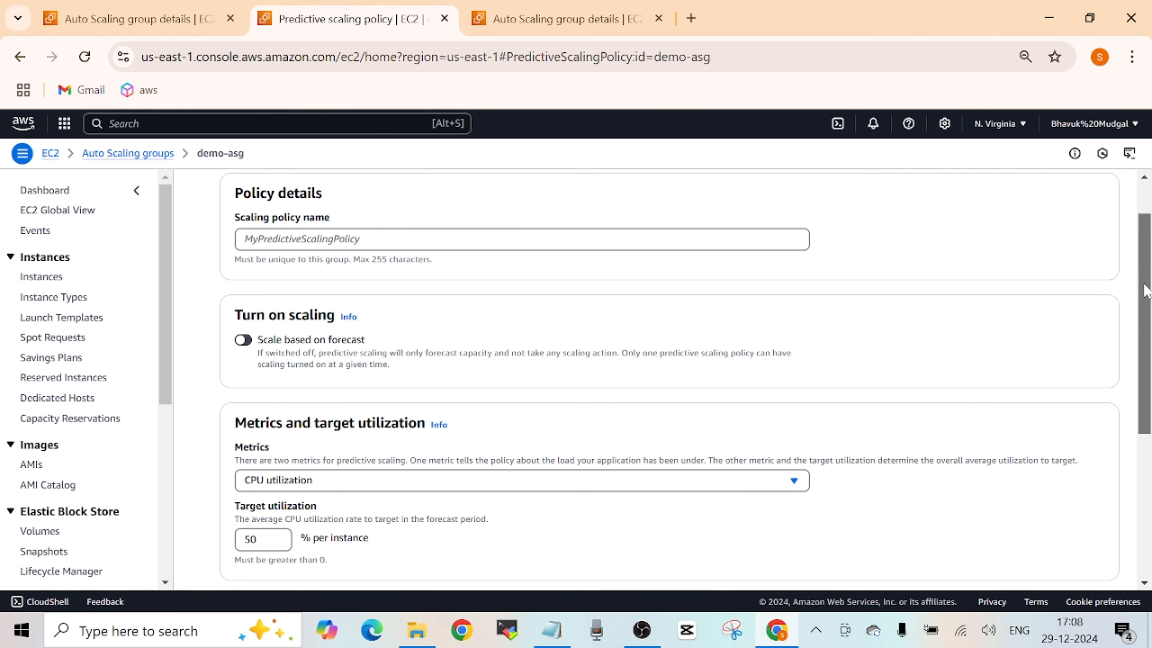
scroll(1145, 290, down, 2)
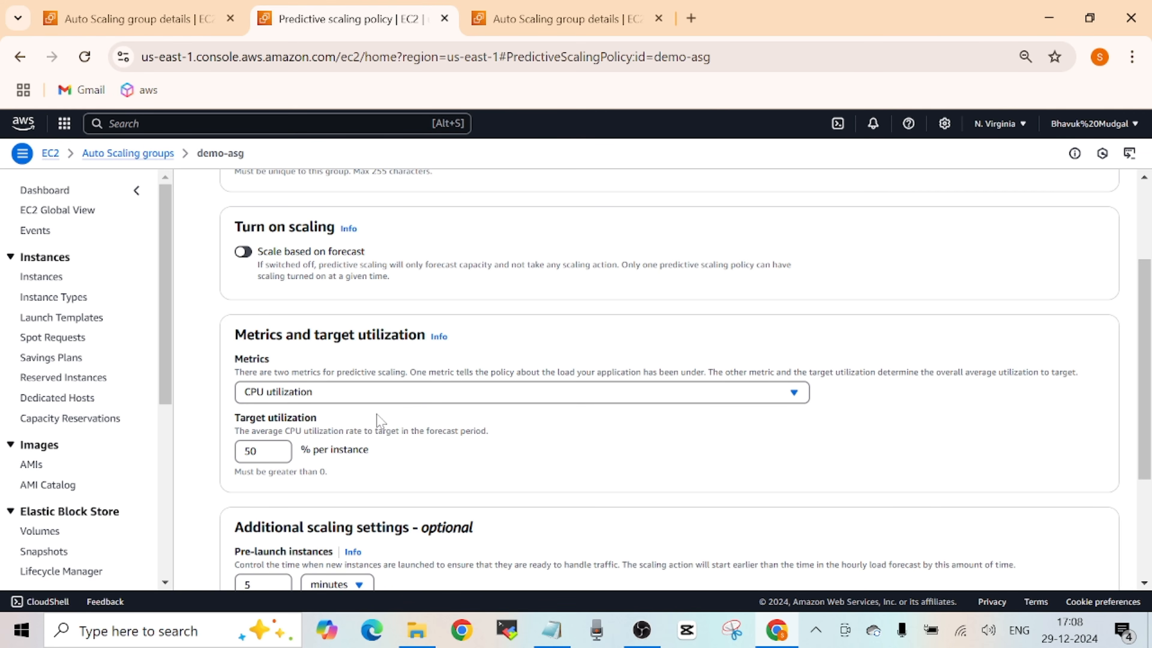
click(385, 397)
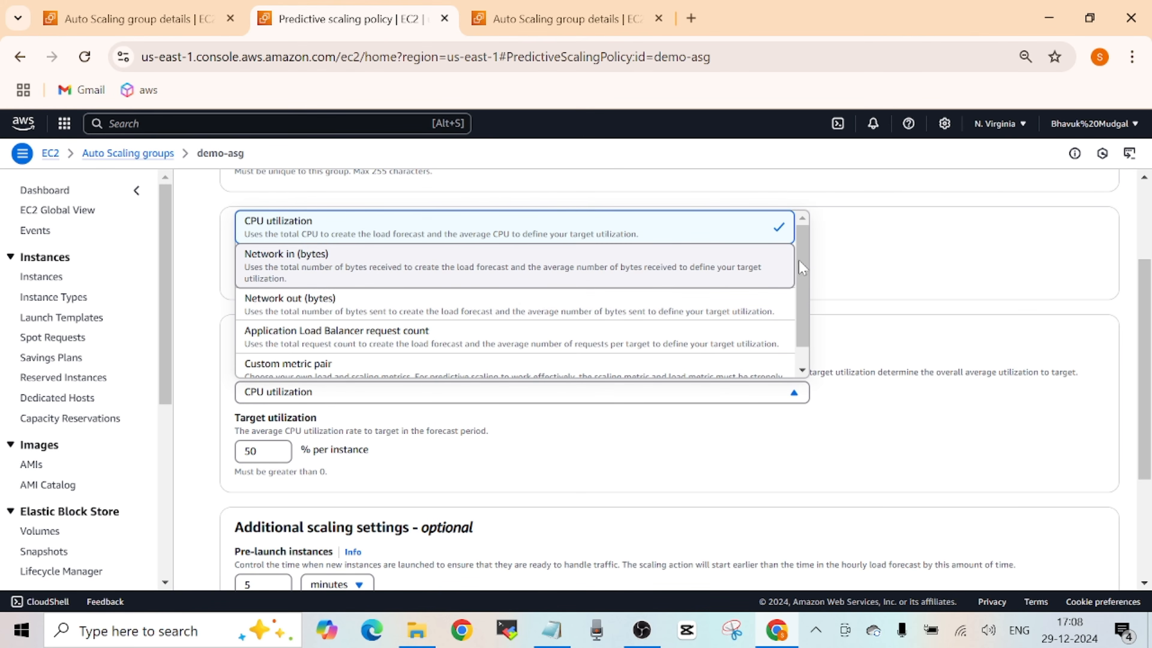
scroll(801, 274, down, 1)
click(873, 274)
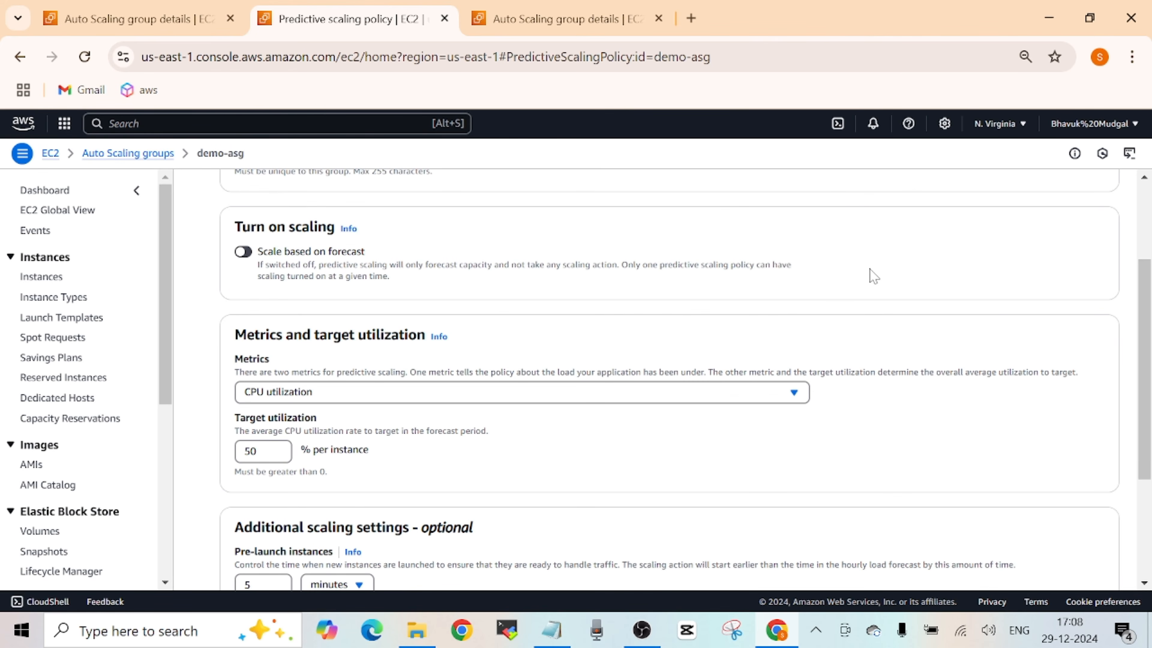
drag(1147, 304, 1132, 331)
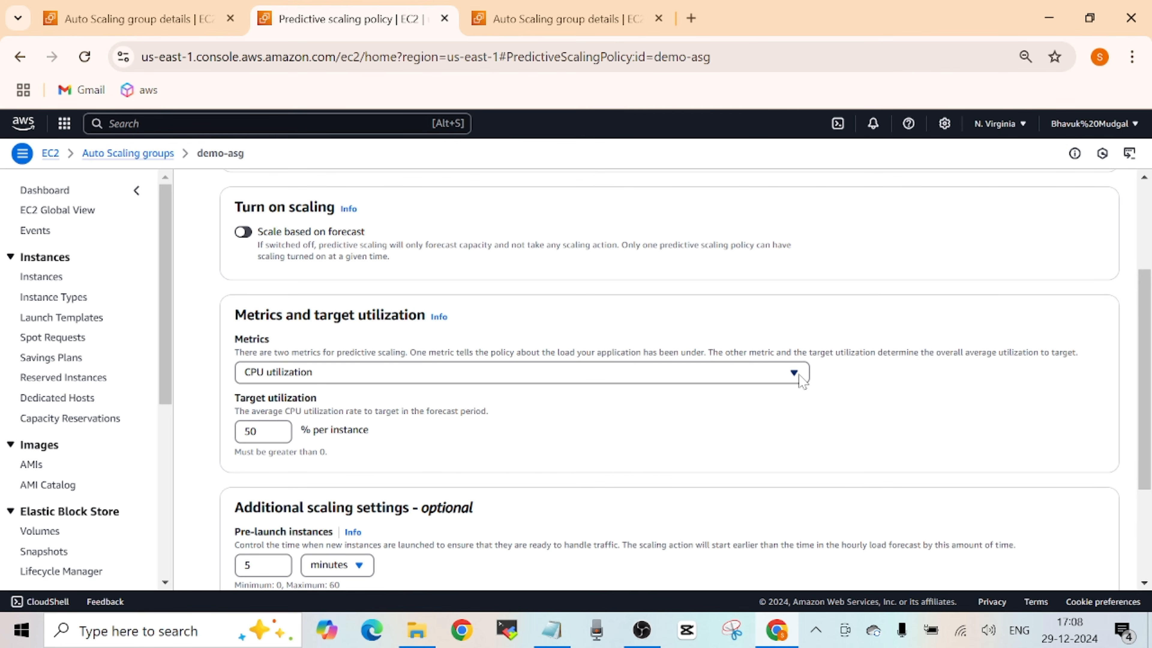
scroll(363, 347, up, 3)
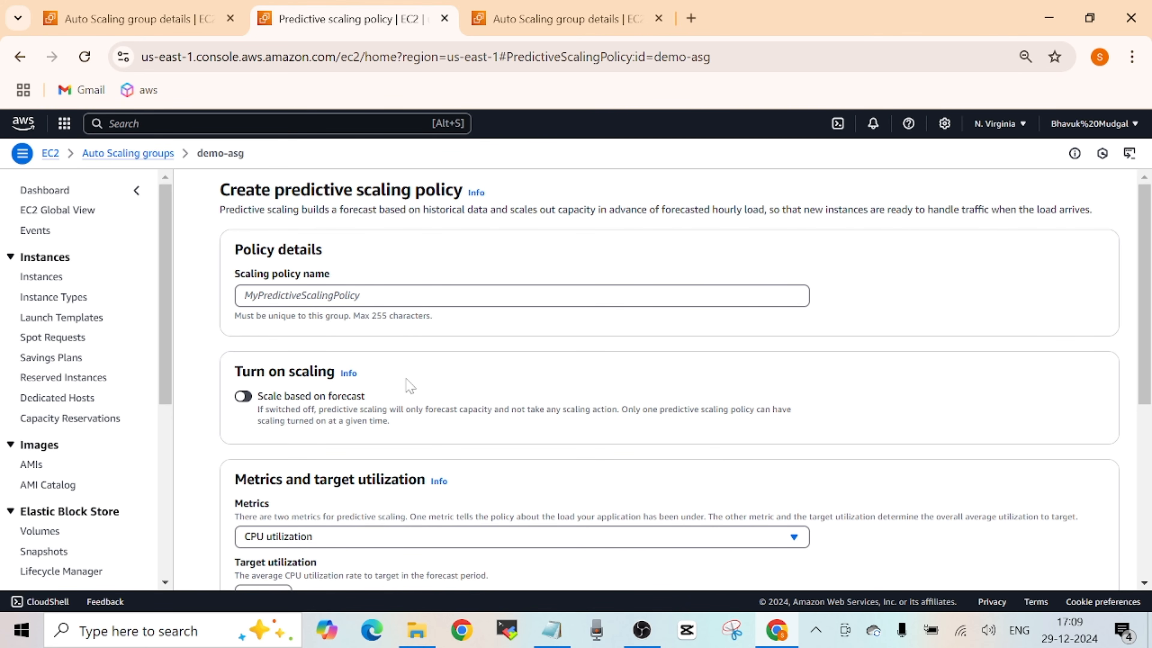
- Toggle forecast-based scaling, and cancel the predictive scaling policy after checking its pre-launch and maximum capacity settings
click(243, 397)
scroll(1062, 370, down, 6)
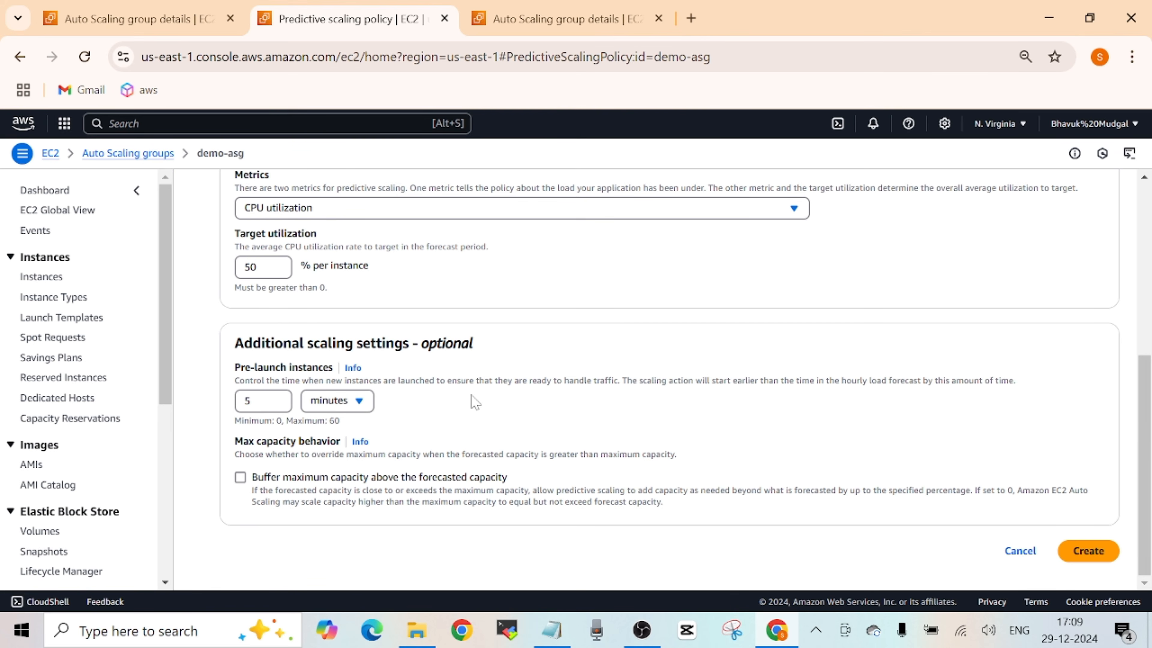
mouse_move(1143, 444)
mouse_down()
mouse_move(1143, 278)
mouse_move(1141, 455)
mouse_up()
drag(1149, 468, 1149, 414)
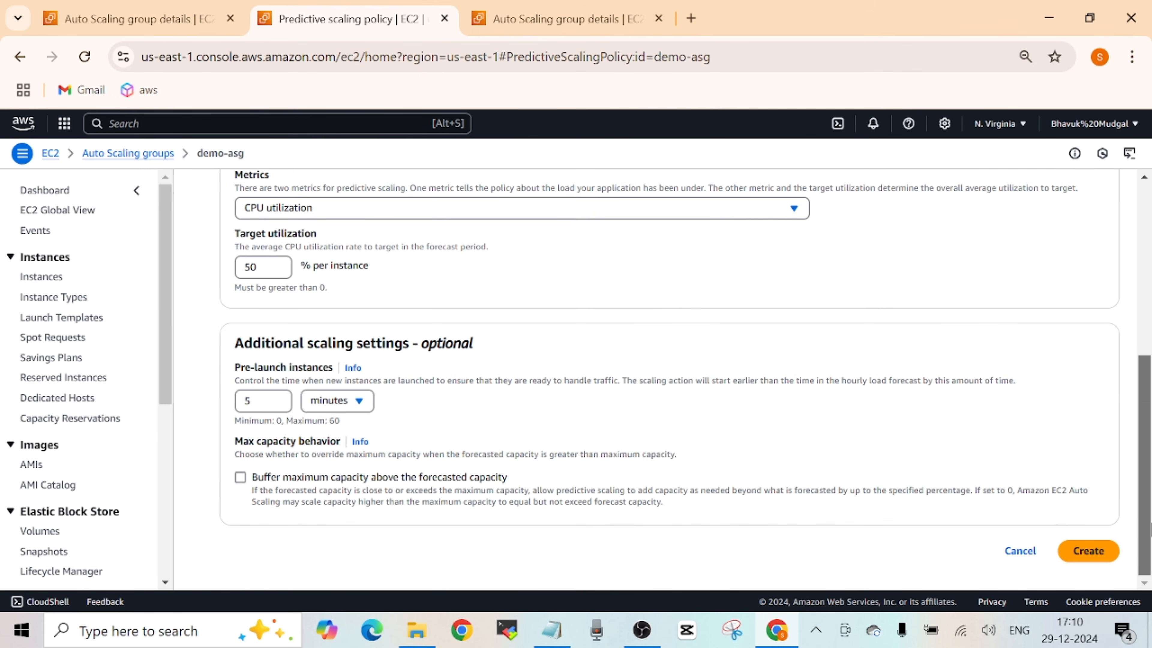
click(1020, 550)
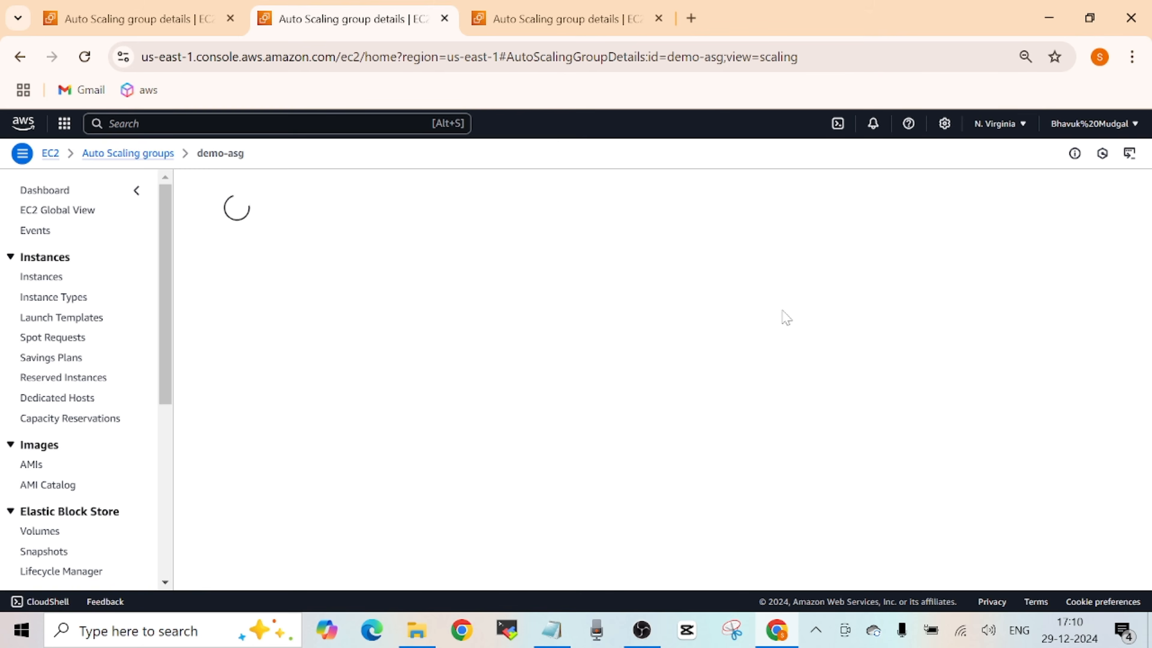
- Open a new scheduled action for demo-asg on the first open Auto Scaling group page
click(136, 25)
drag(1145, 268, 1144, 565)
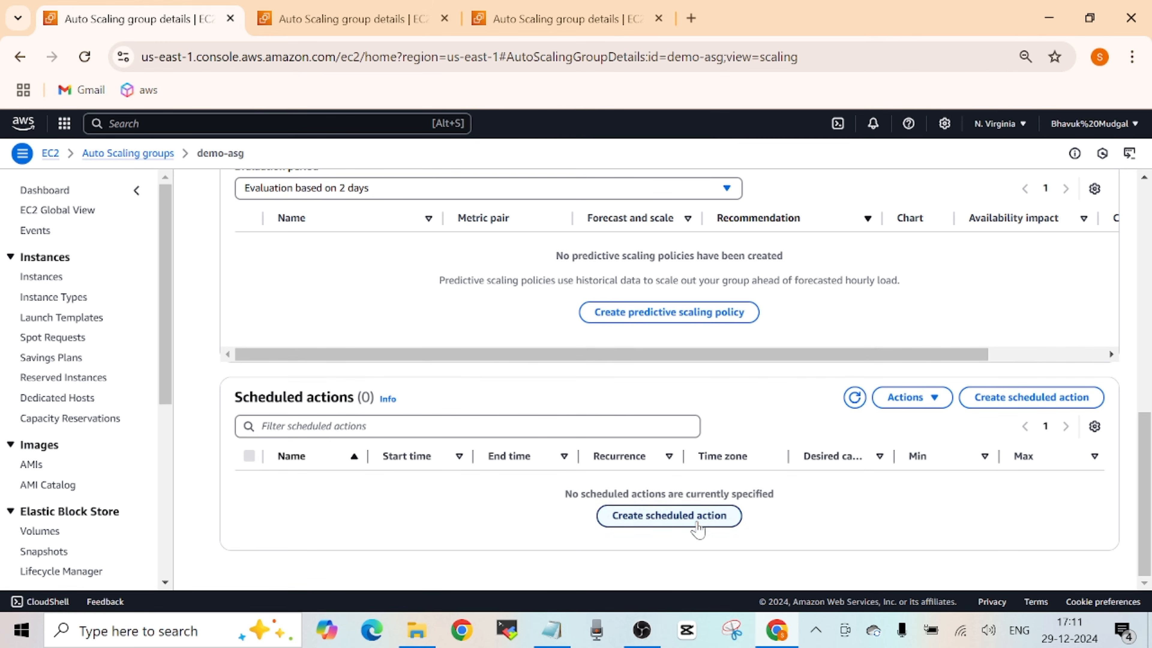
click(703, 518)
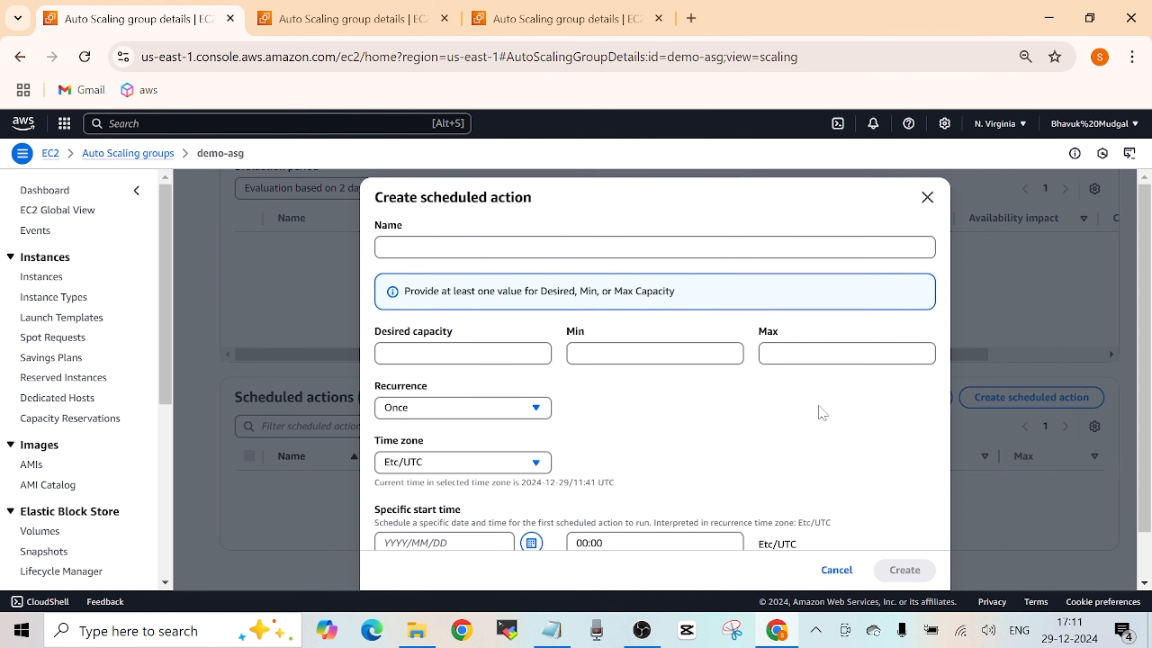
click(499, 247)
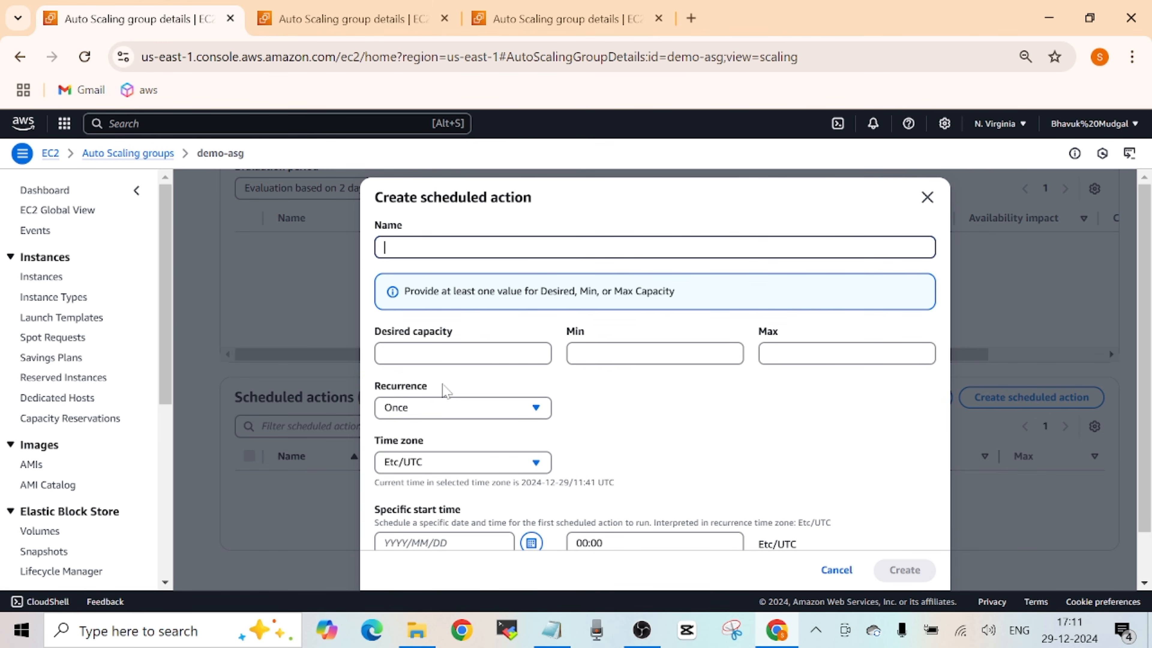
- Set the scheduled action's desired capacity to 4, its minimum to 4 and its maximum to 9
click(463, 353)
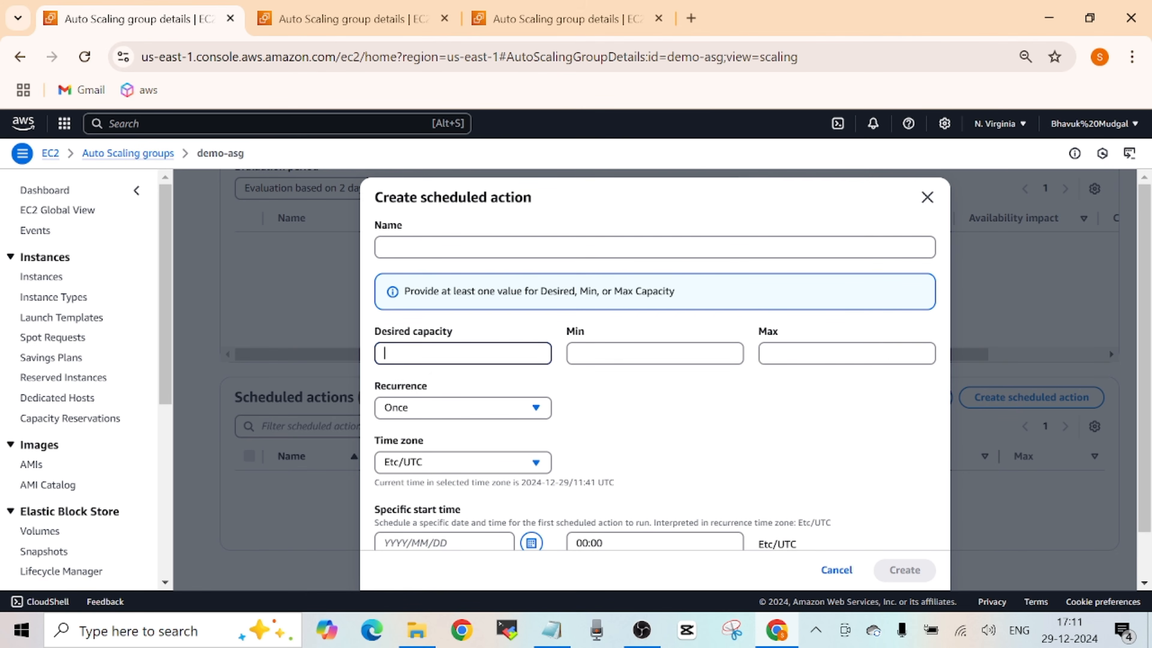
text(4)
click(632, 358)
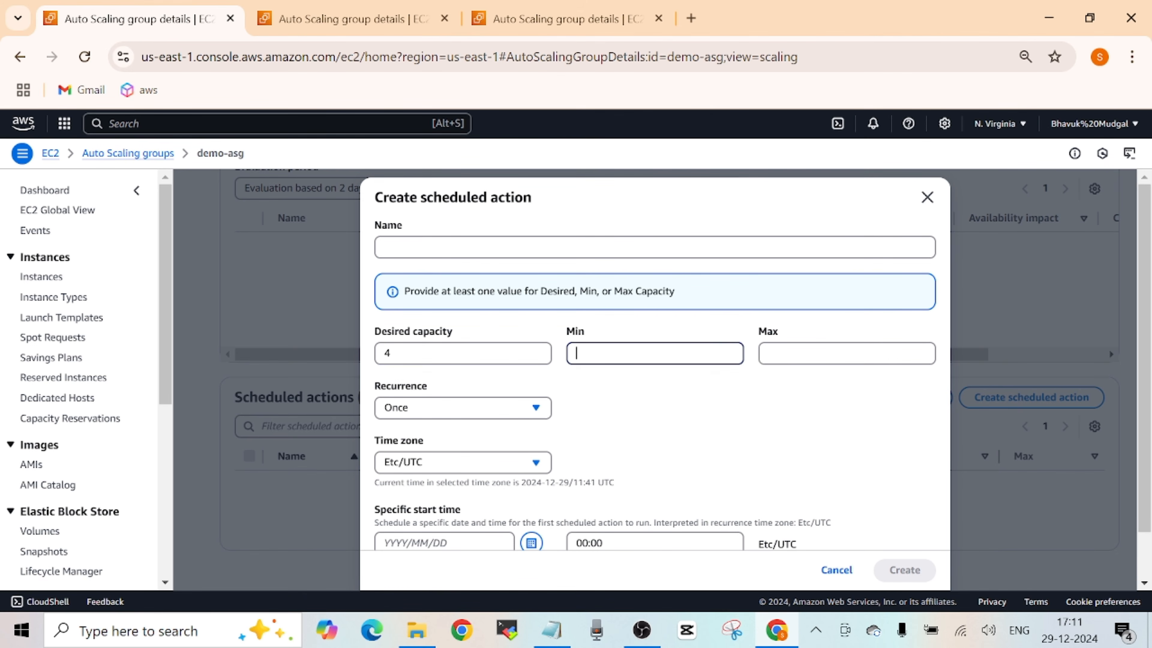
text(4)
key(Tab)
text(9)
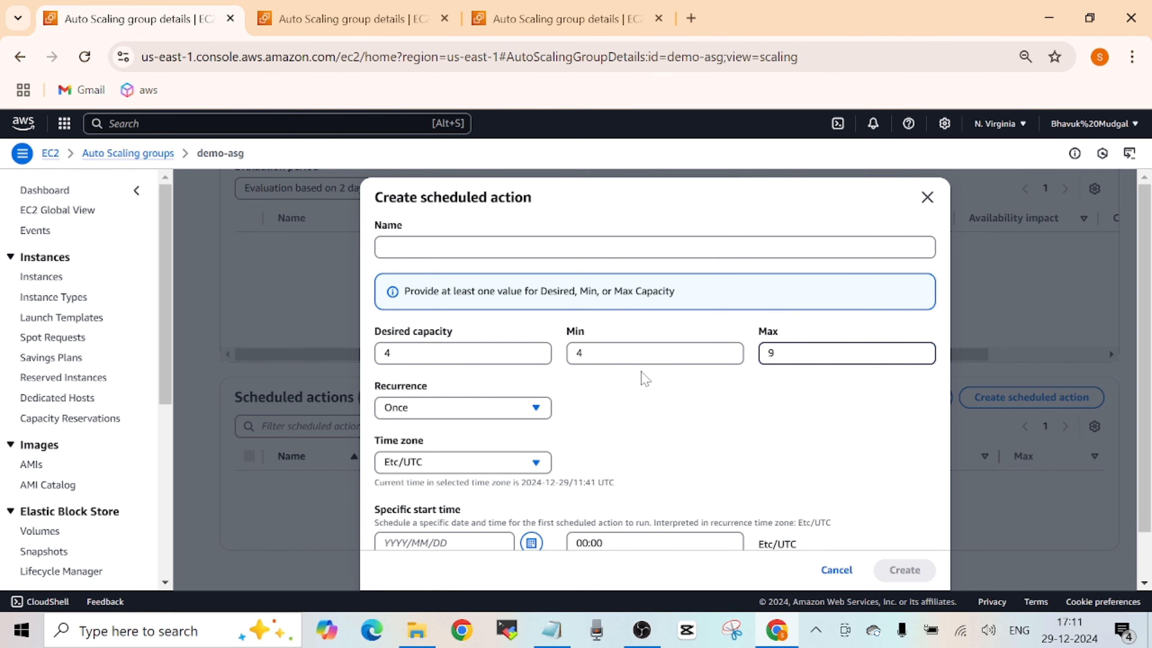
- Examine the recurrence, time zone and start date choices of the scheduled action without changing them
click(534, 408)
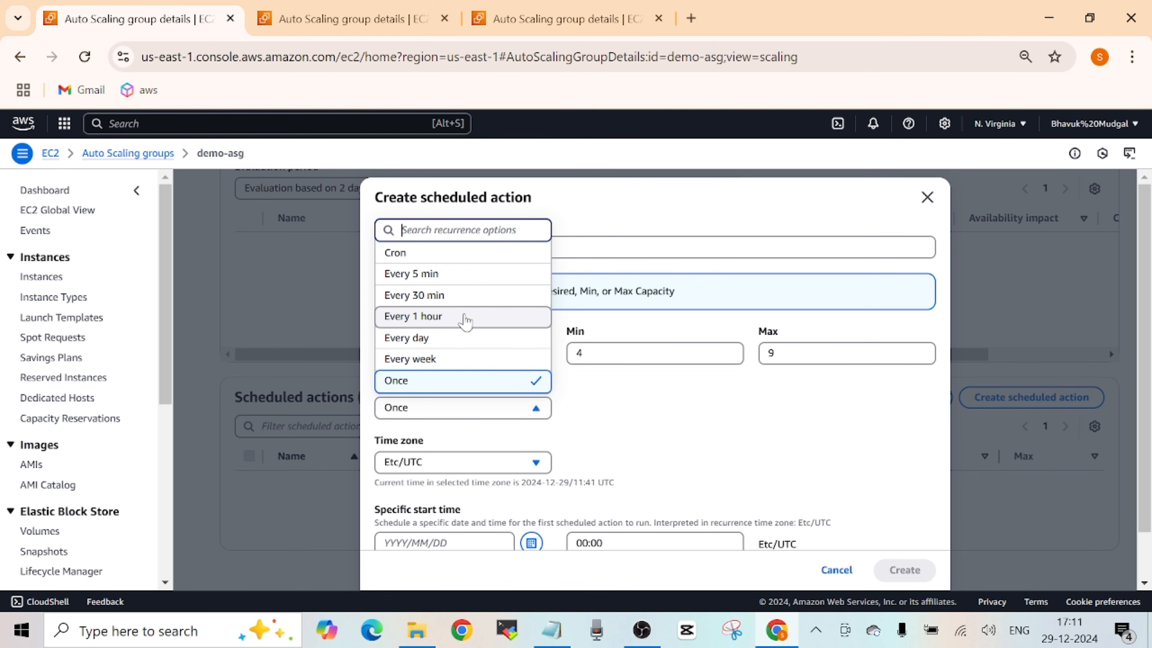
click(687, 394)
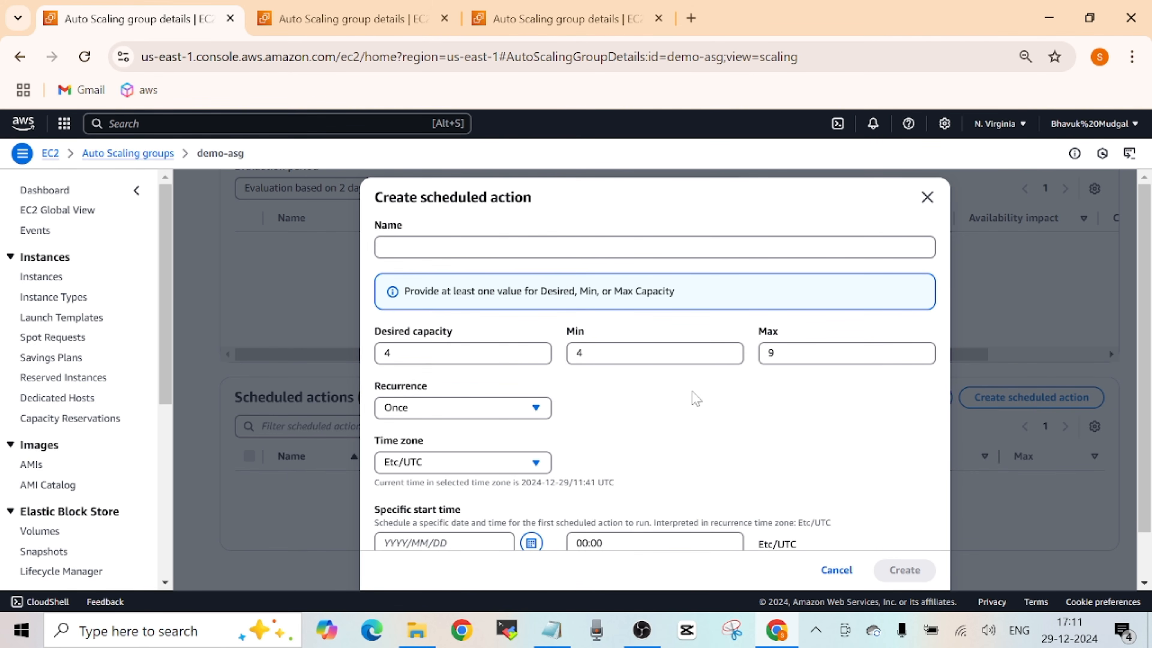
click(537, 462)
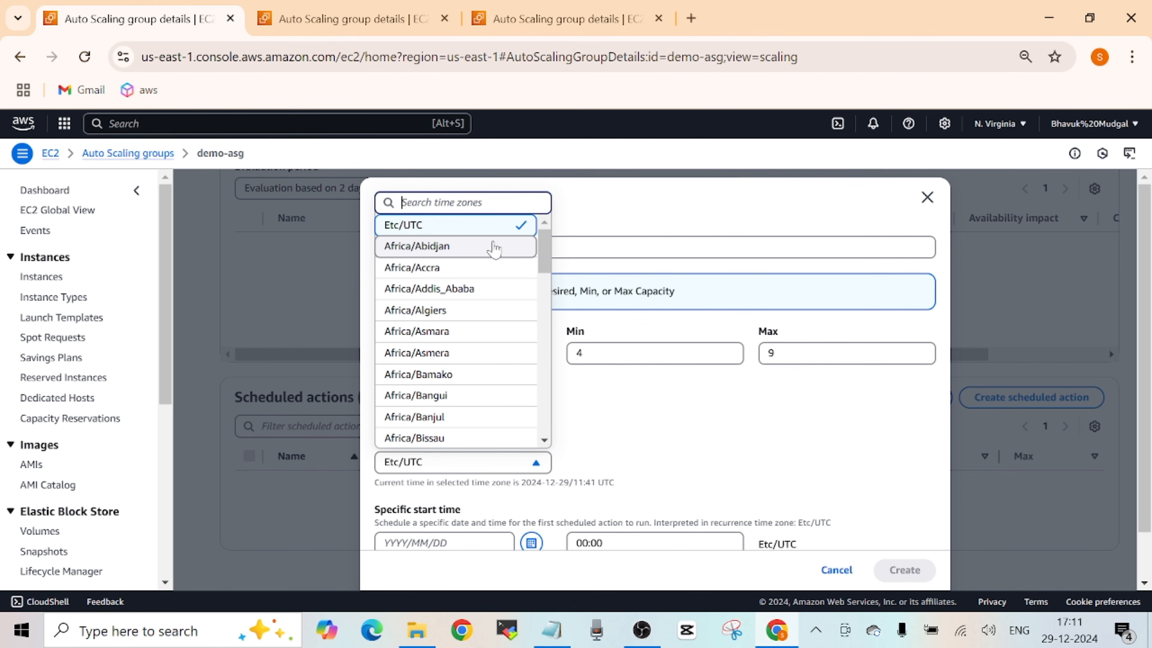
click(739, 504)
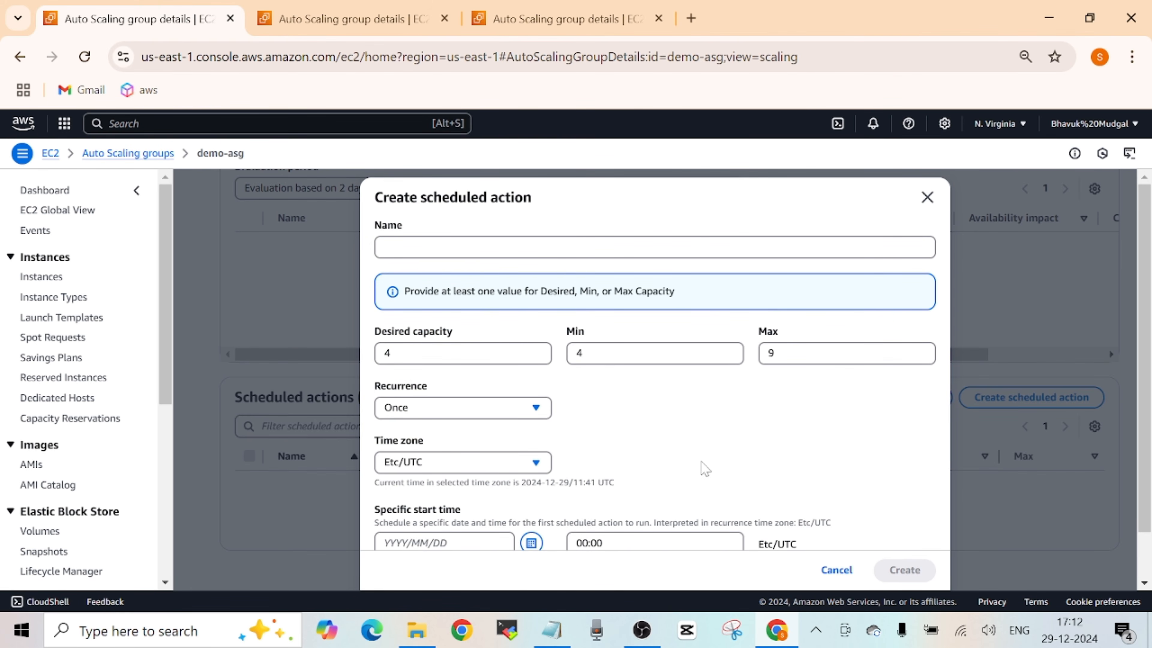
scroll(1048, 410, down, 2)
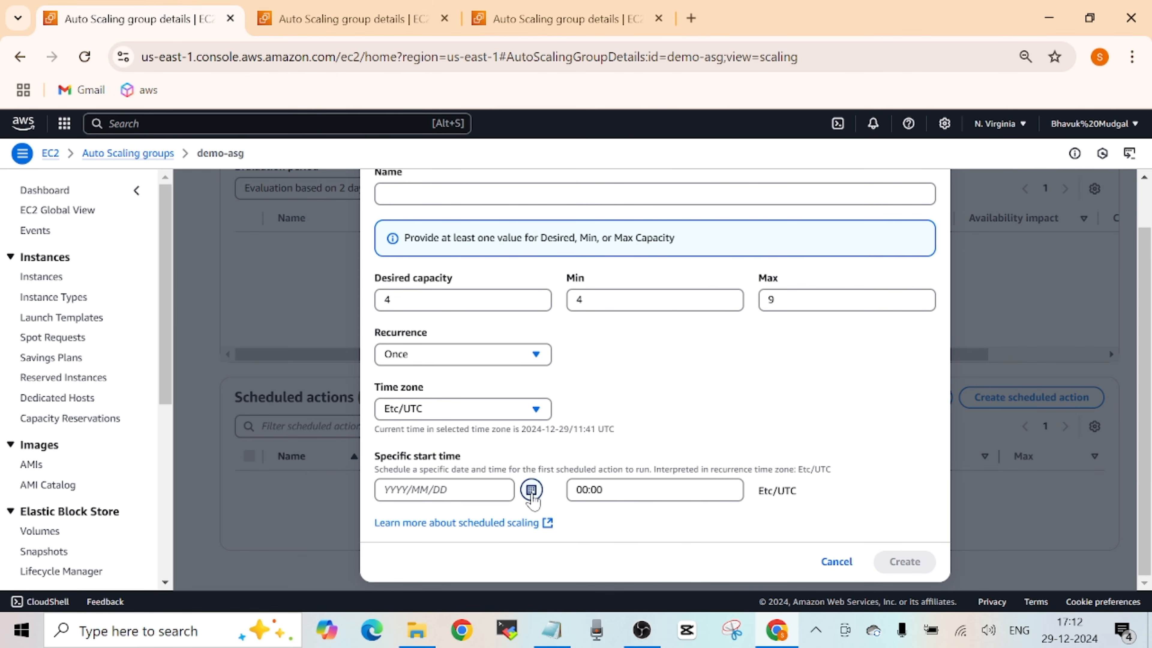
click(532, 490)
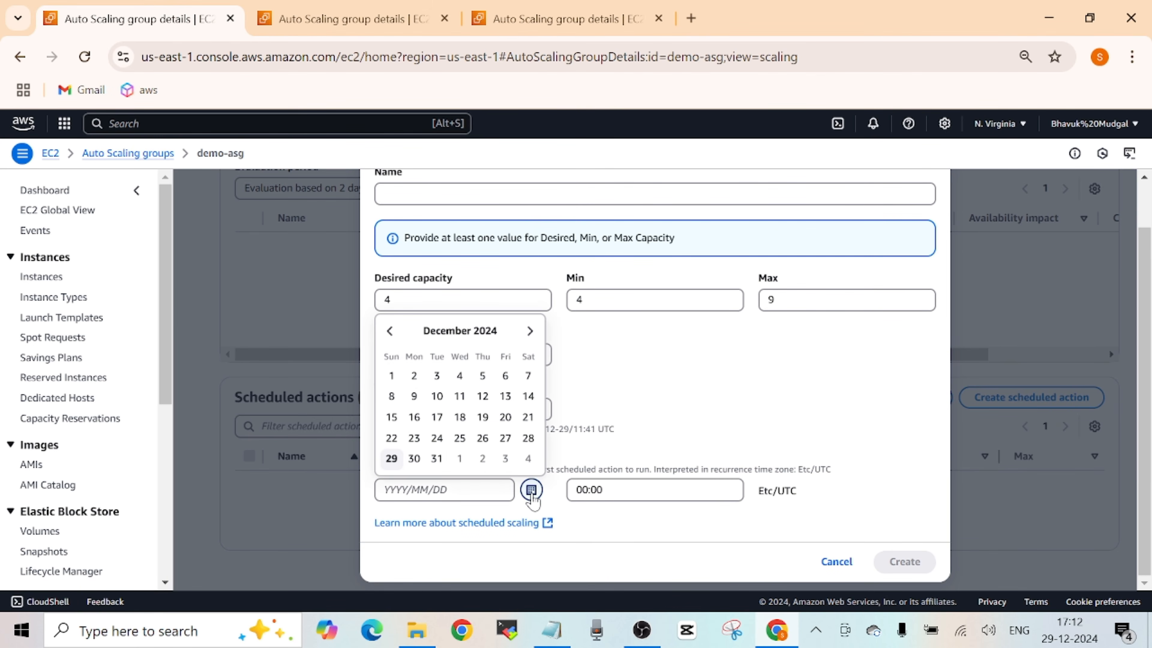
click(678, 396)
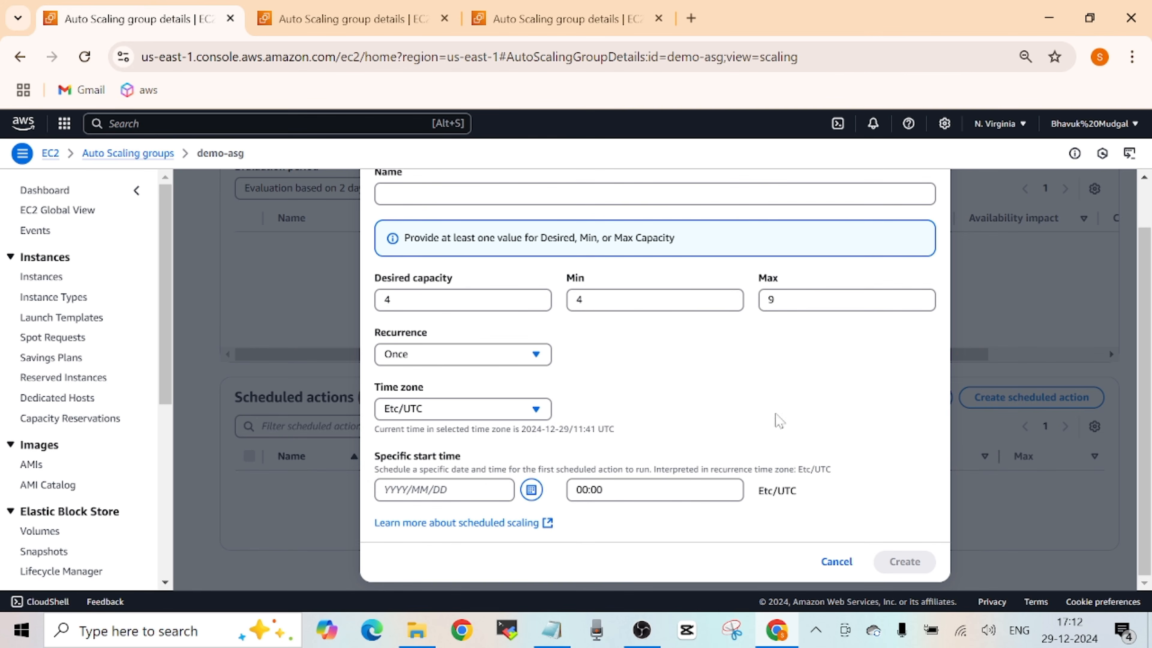
- Look over the complete scheduled action form and cancel the scheduled action
scroll(1143, 413, up, 2)
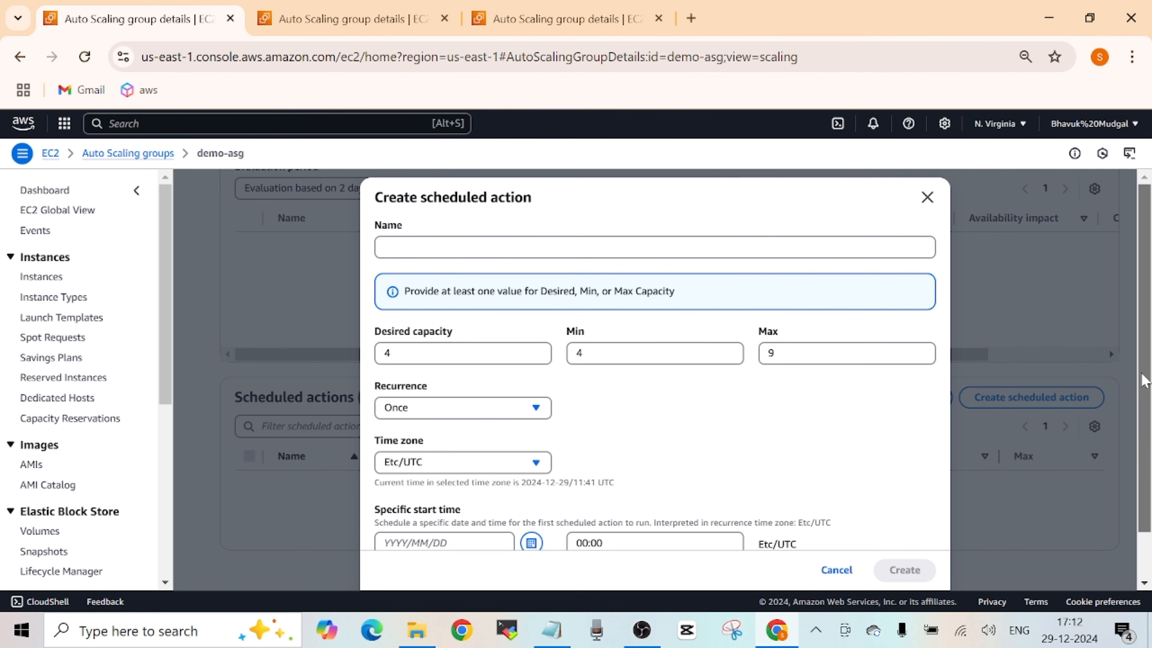
scroll(1144, 413, down, 2)
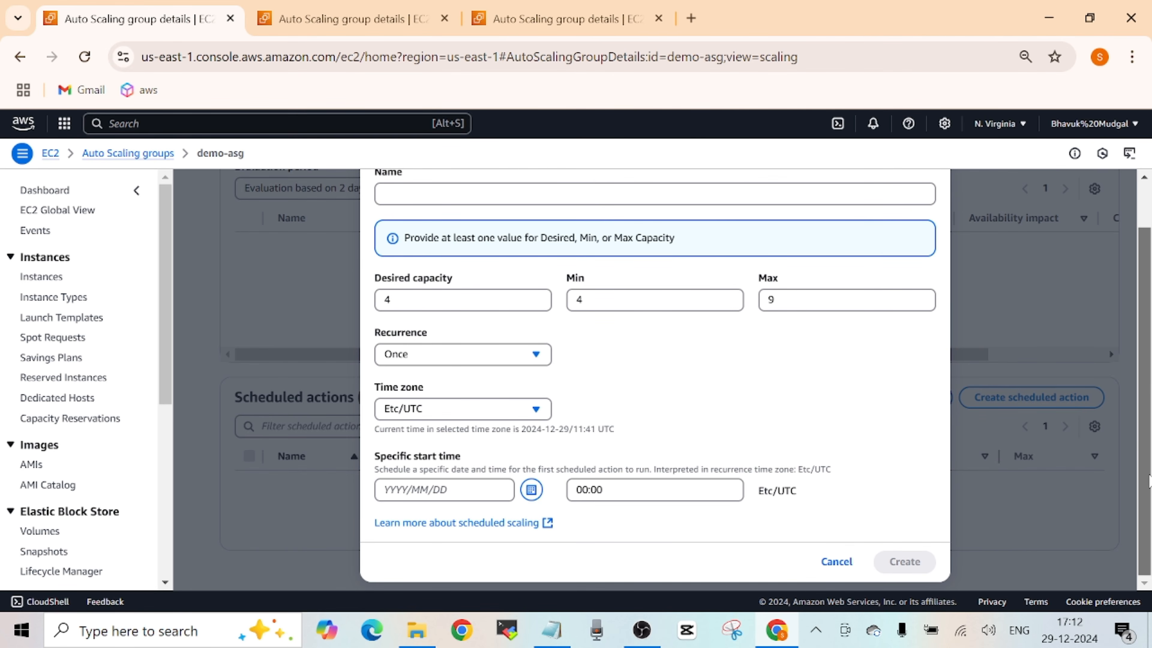
scroll(1148, 485, up, 2)
scroll(1148, 485, down, 2)
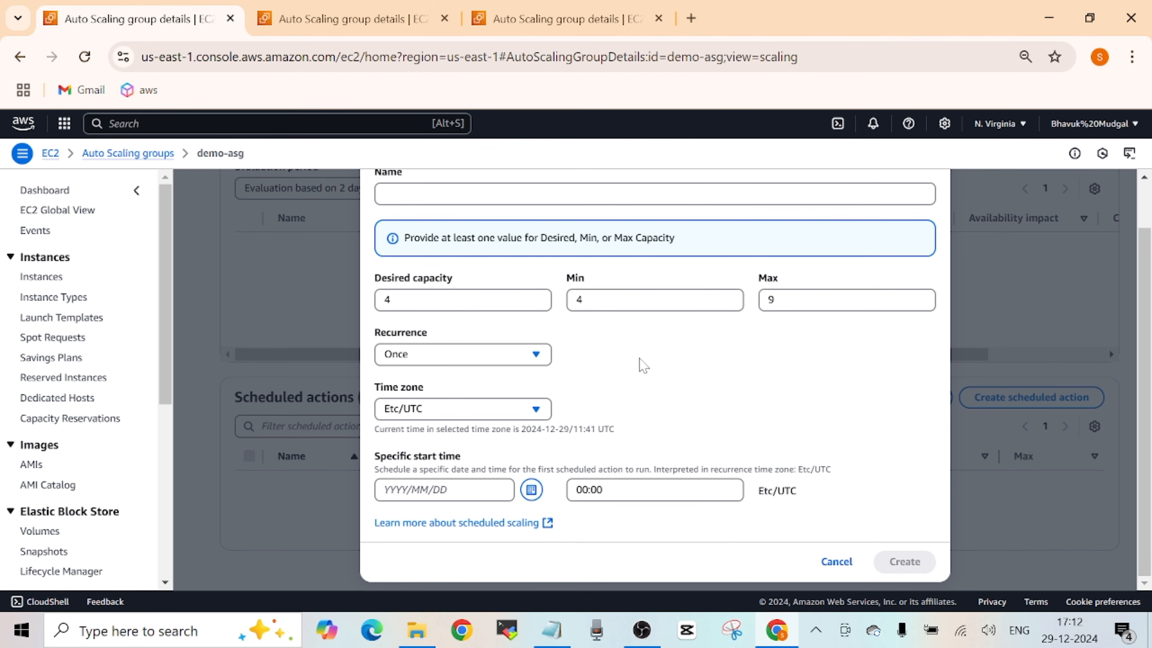
click(837, 561)
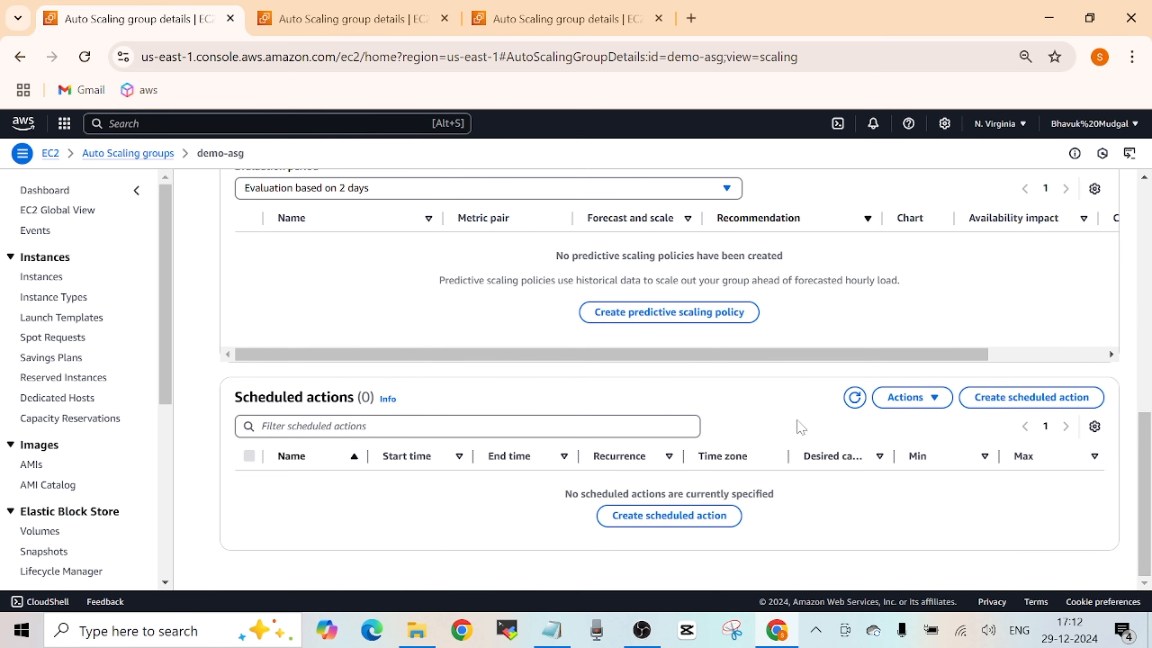
- Review demo-asg's capacity overview and its dynamic scaling policies section on the automatic scaling page
drag(1143, 476, 1144, 248)
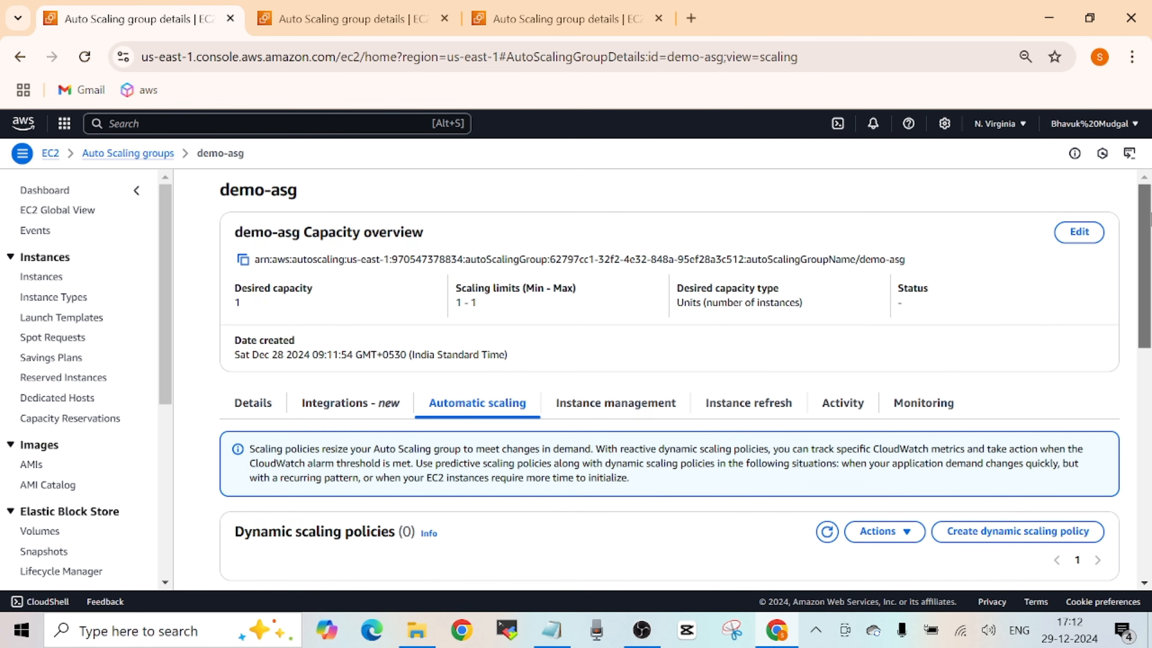
scroll(1149, 272, down, 2)
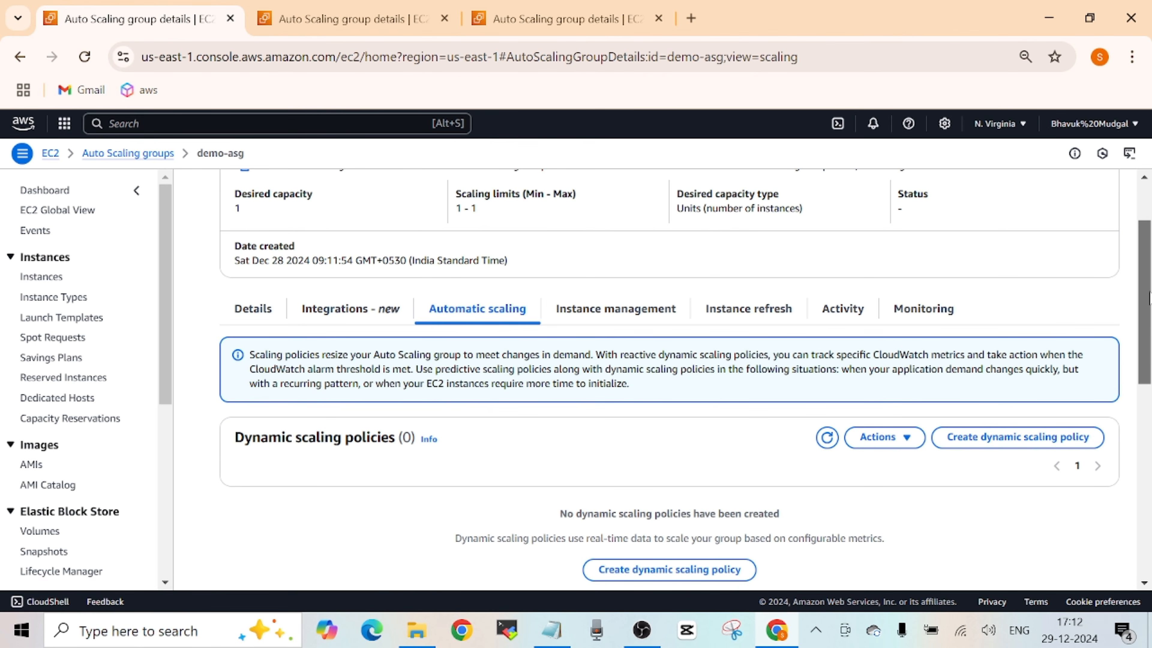
scroll(1149, 297, down, 2)
scroll(1149, 297, up, 4)
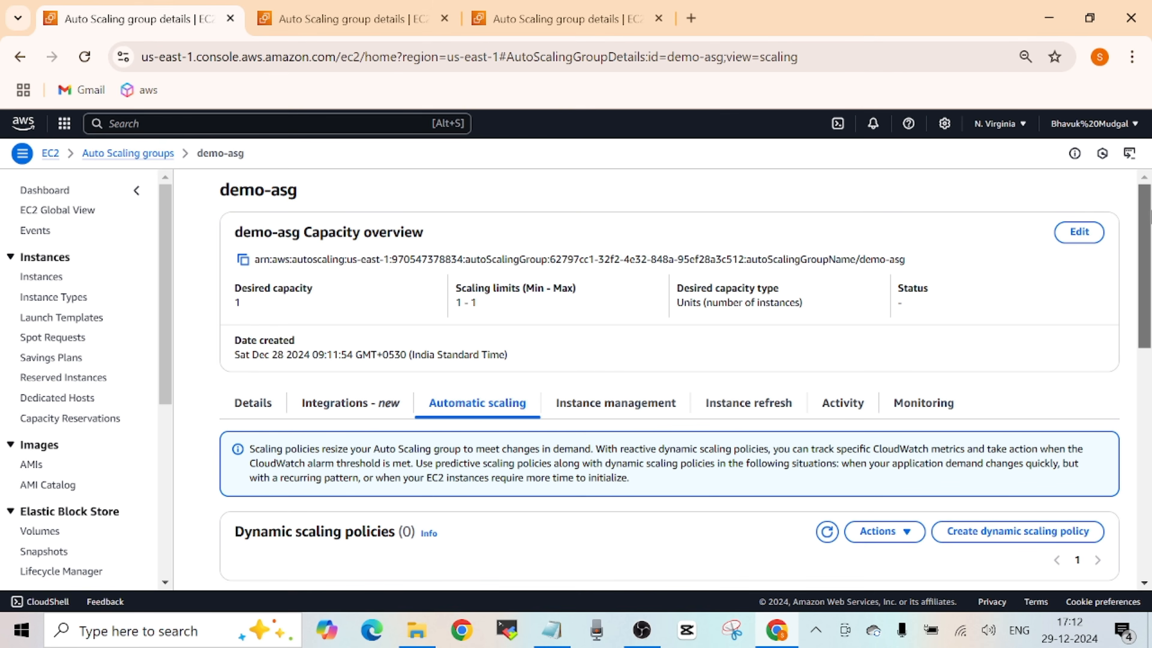